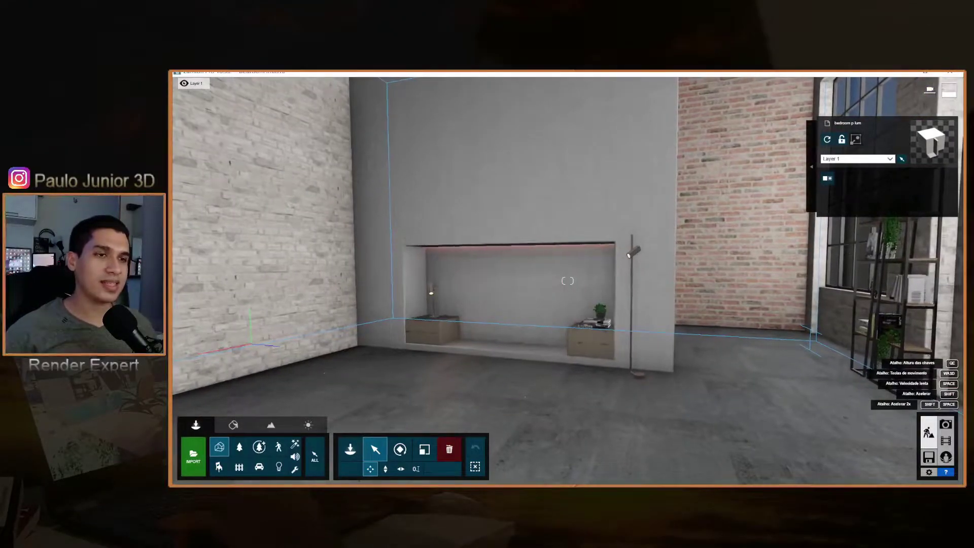
pyautogui.press('a')
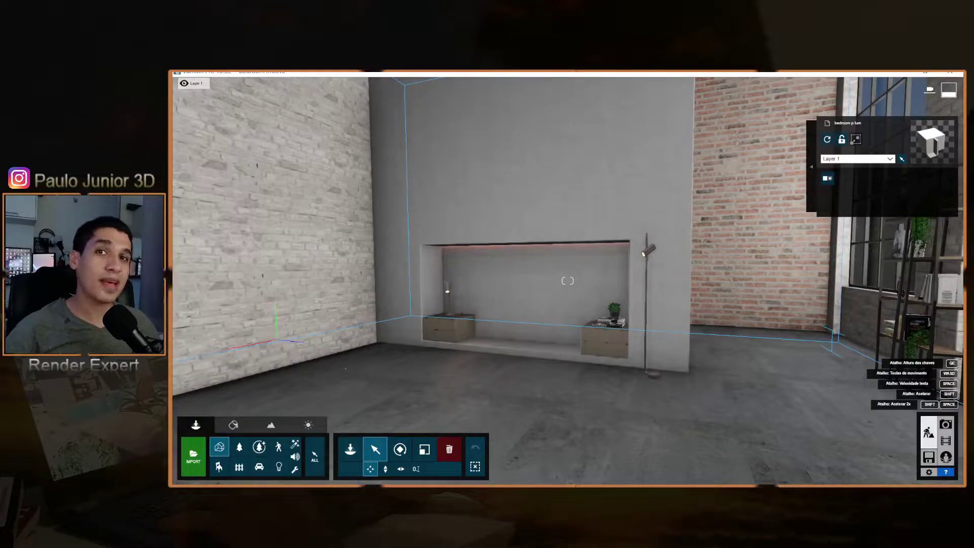
pyautogui.press('s')
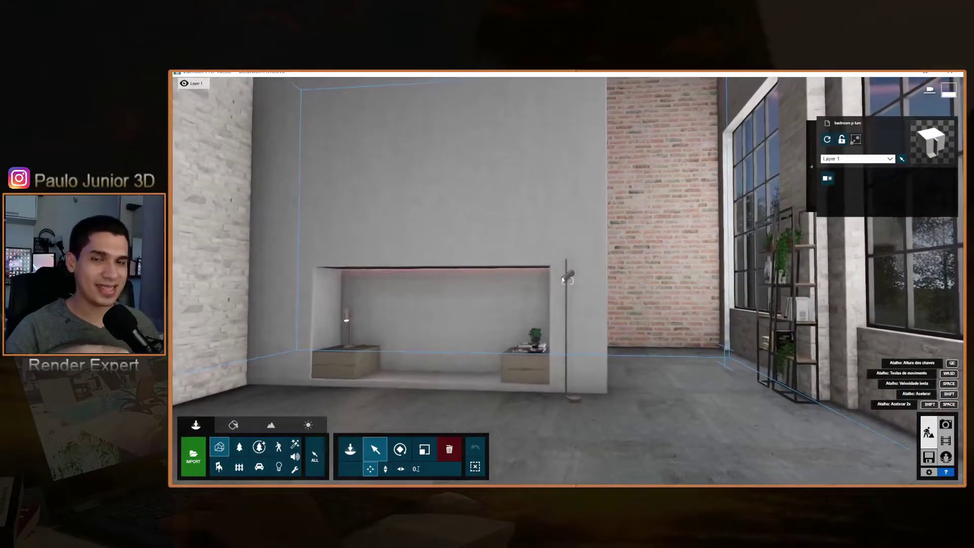
pyautogui.moveTo(568, 281); pyautogui.dragTo(713, 288, button='right')
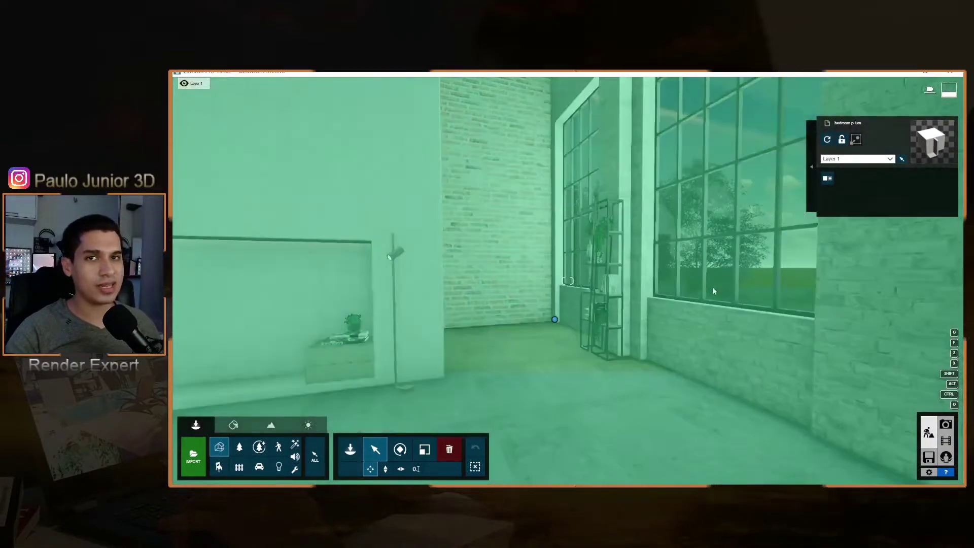
pyautogui.moveTo(545, 299); pyautogui.dragTo(718, 289, button='right')
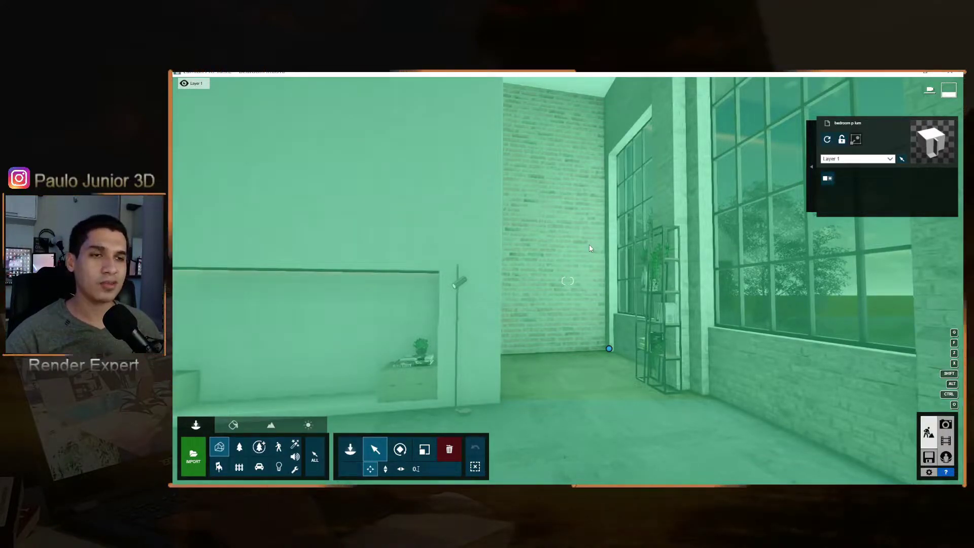
pyautogui.moveTo(620, 300); pyautogui.dragTo(722, 362, button='right')
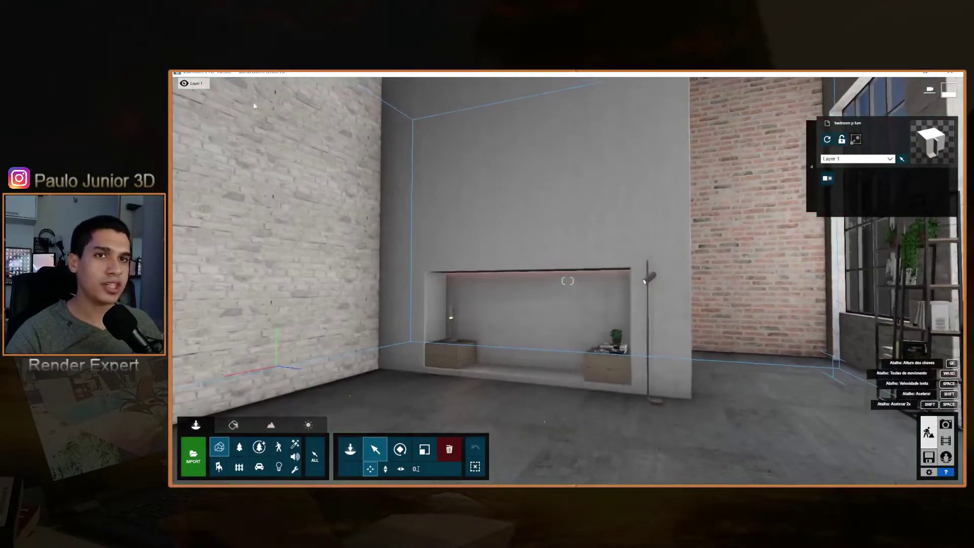
# Step: Show the Cama and sofa layers in the bedroom, and hide both again
pyautogui.moveTo(219, 86)
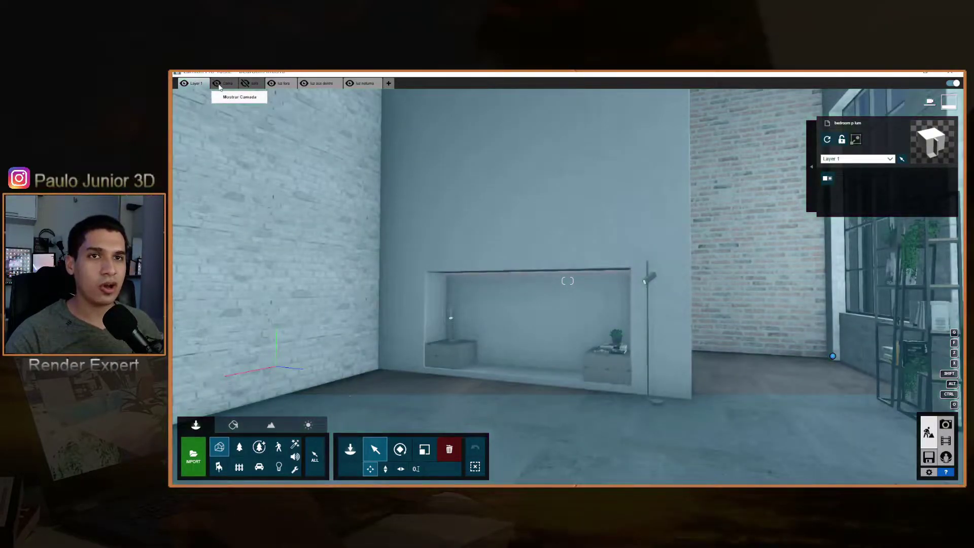
pyautogui.click(219, 84)
pyautogui.click(247, 83)
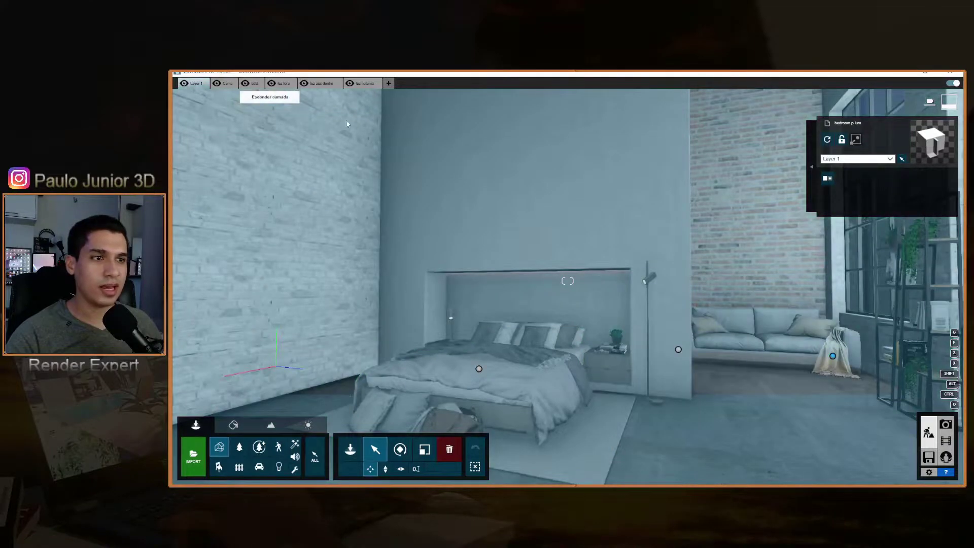
pyautogui.click(217, 83)
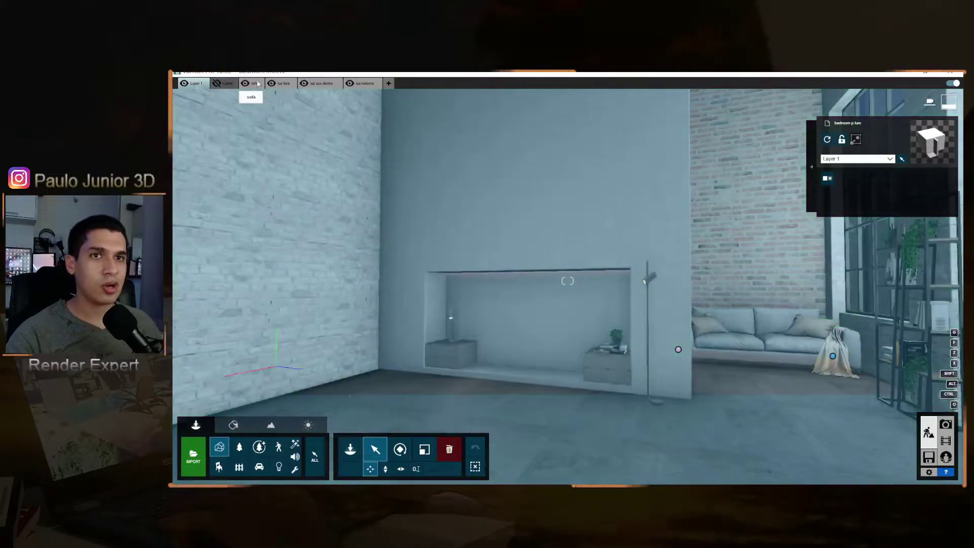
pyautogui.click(246, 83)
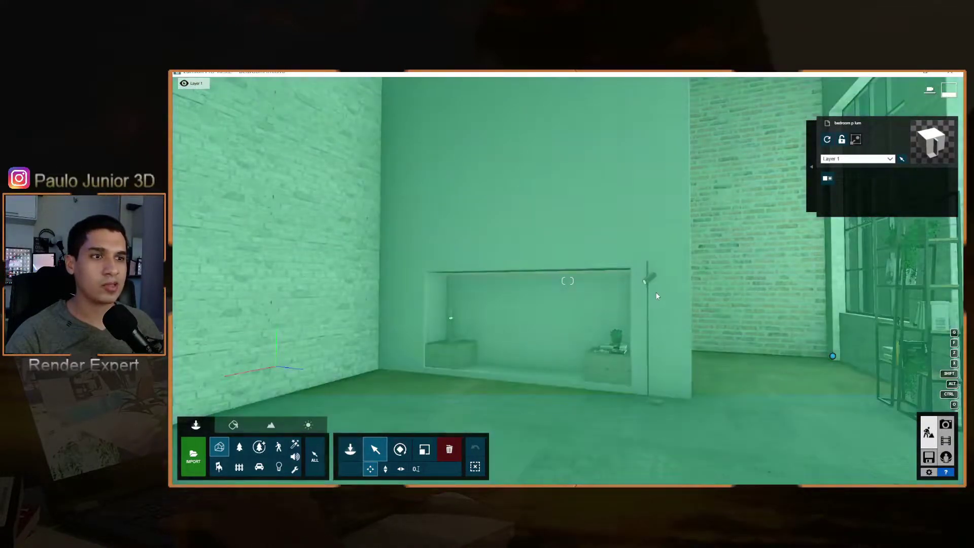
# Step: Check the luz fora layer from outside by toggling it, and hide the auxiliary interior light and luz retorno layers
pyautogui.moveTo(648, 286); pyautogui.dragTo(691, 238, button='right')
pyautogui.press('s')
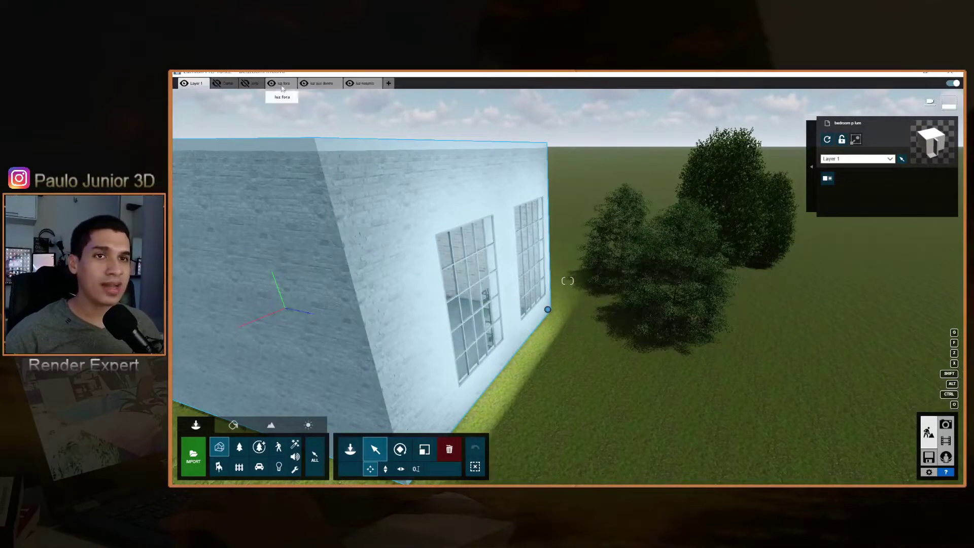
pyautogui.click(272, 83)
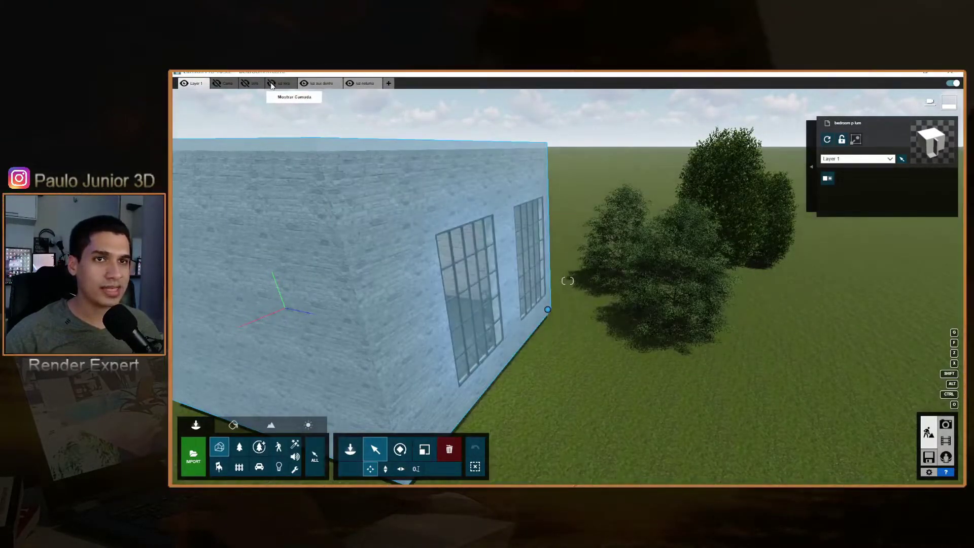
pyautogui.click(279, 467)
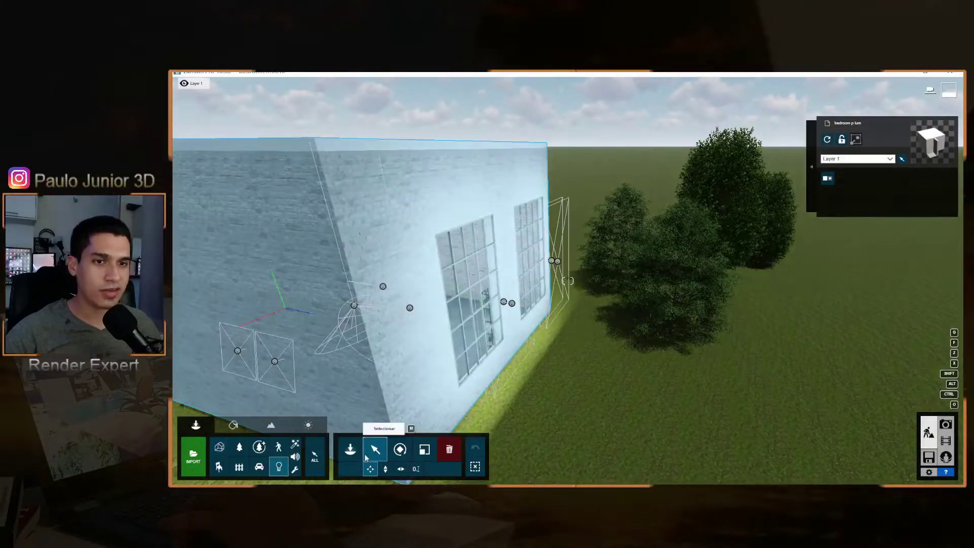
pyautogui.click(350, 84)
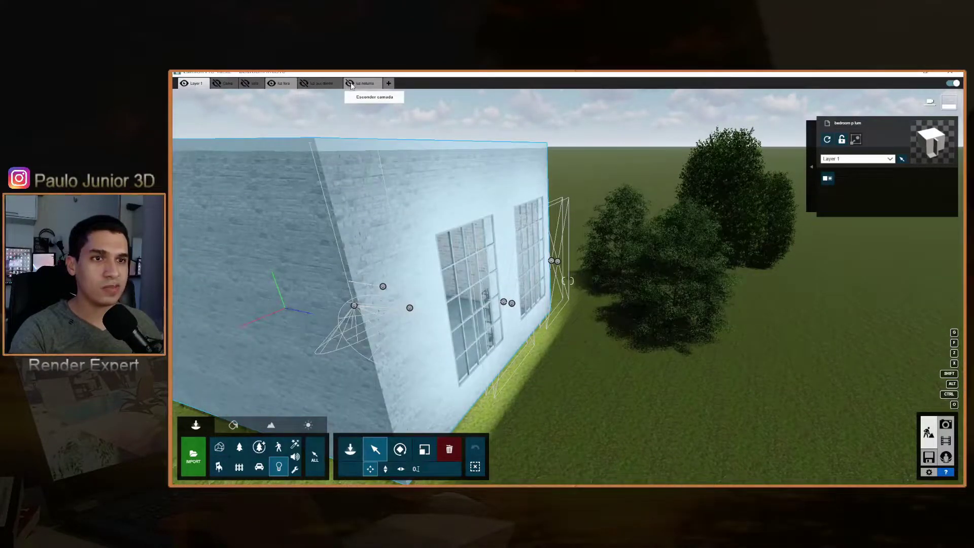
# Step: Select the three interior spotlights and create a new layer named luz dentro1
pyautogui.click(355, 306)
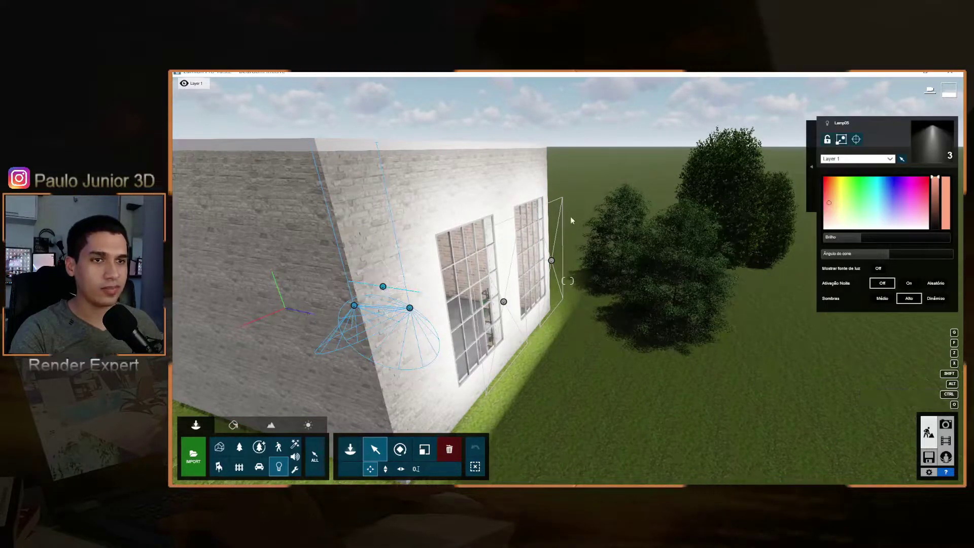
pyautogui.moveTo(401, 86)
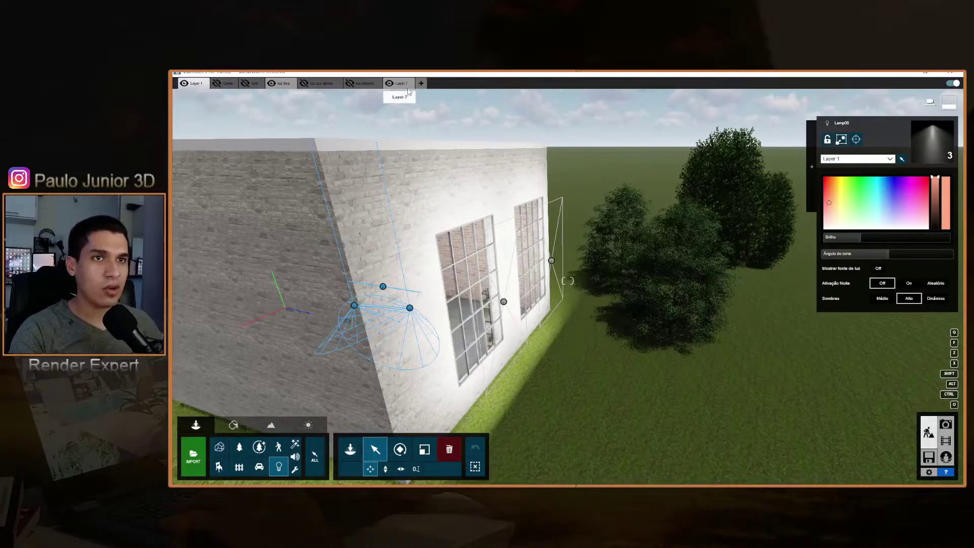
pyautogui.doubleClick(398, 84)
pyautogui.write('luz dentro1')
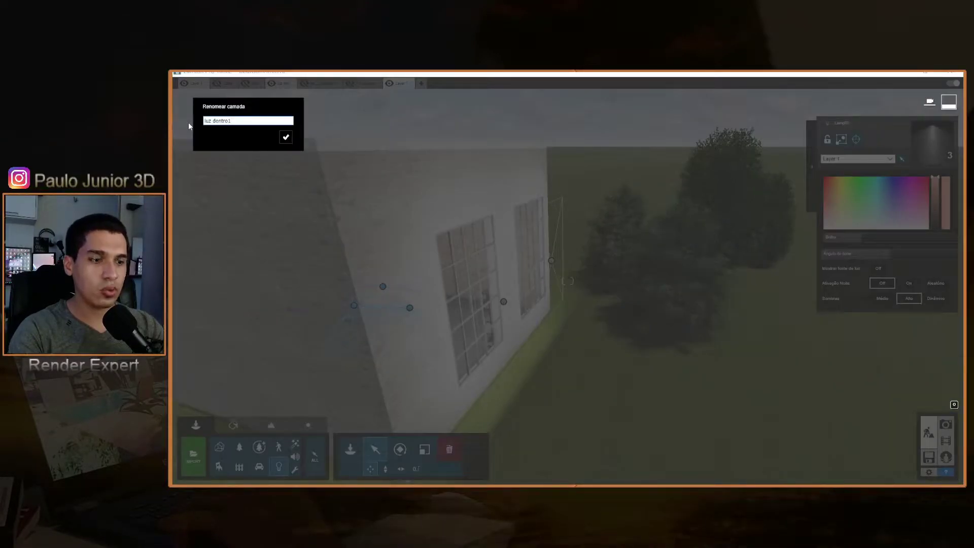
pyautogui.press('Return')
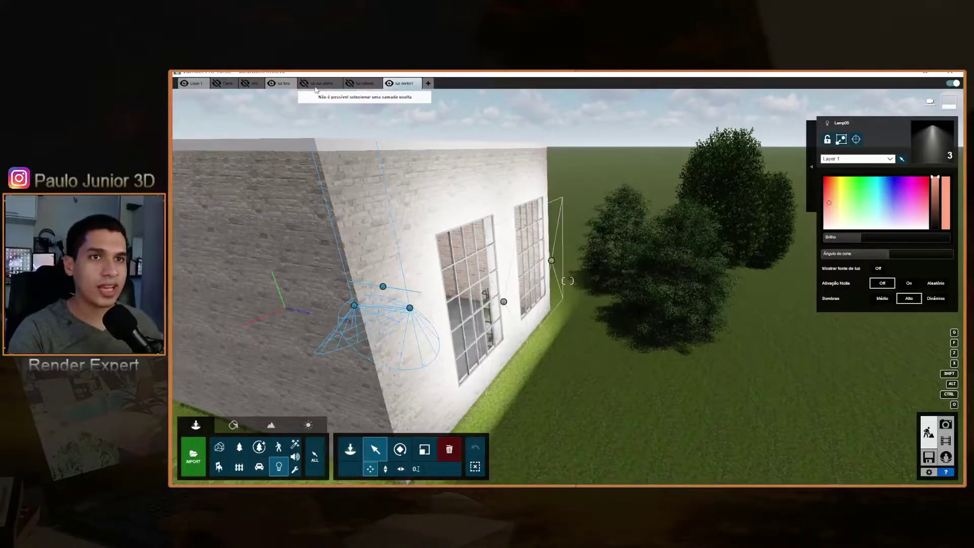
# Step: Assign the three selected spotlights to the luz dentro1 layer
pyautogui.click(304, 83)
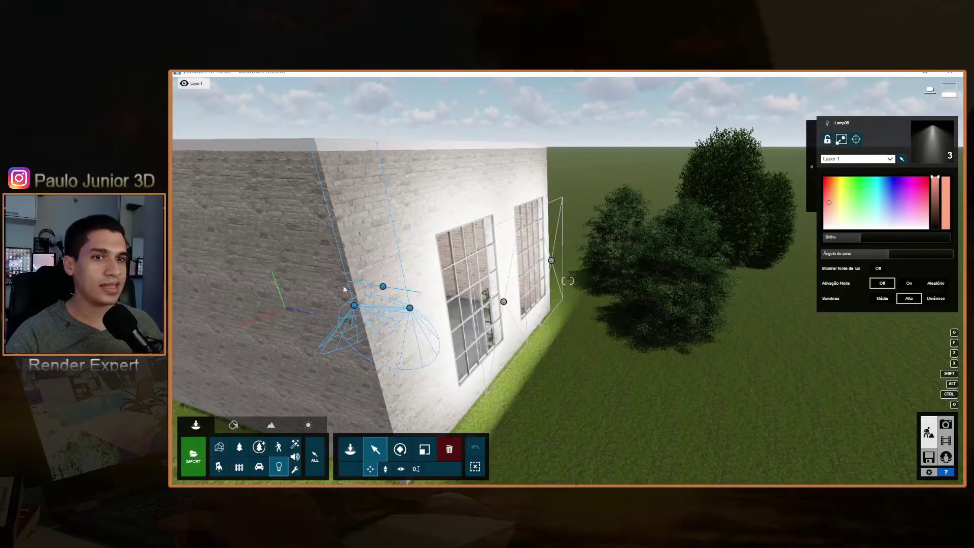
pyautogui.click(890, 160)
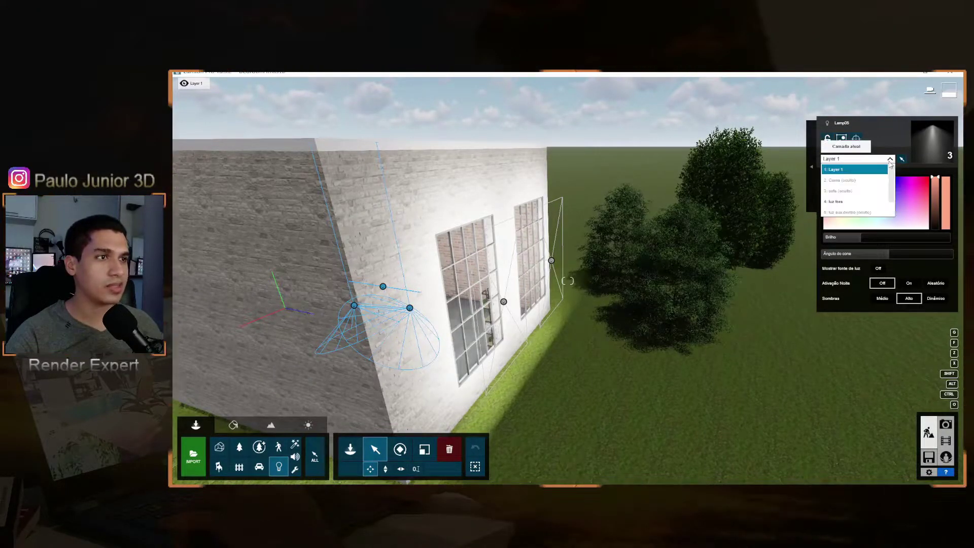
pyautogui.click(849, 213)
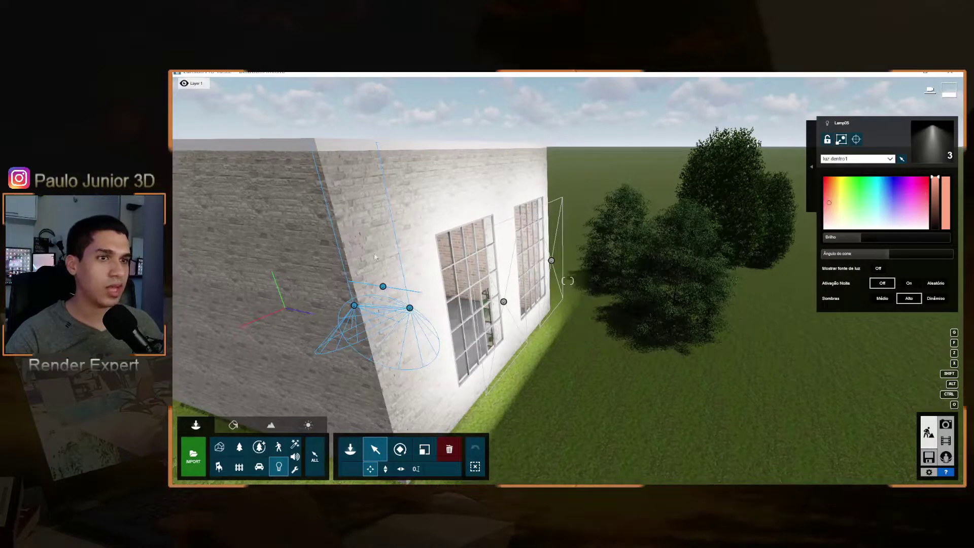
pyautogui.moveTo(176, 104)
pyautogui.doubleClick(198, 87)
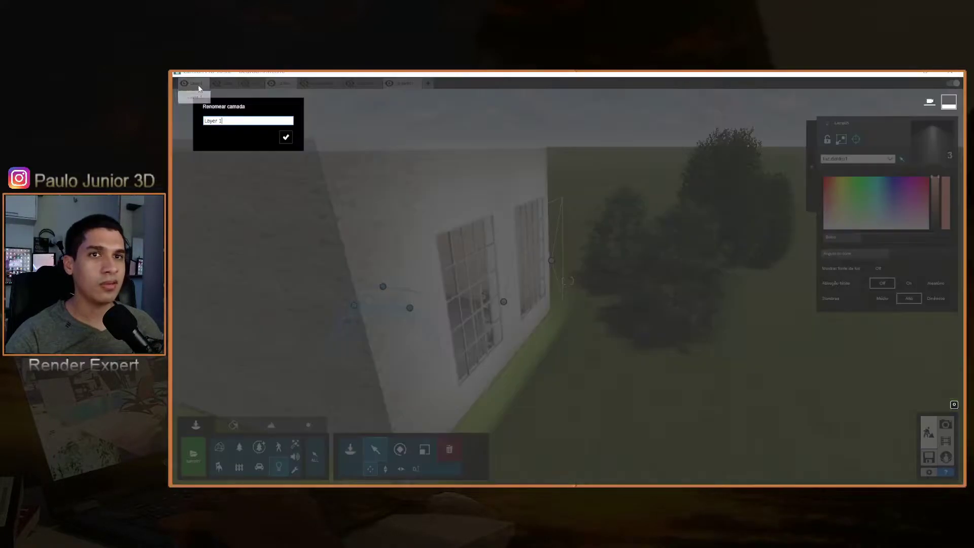
pyautogui.click(285, 135)
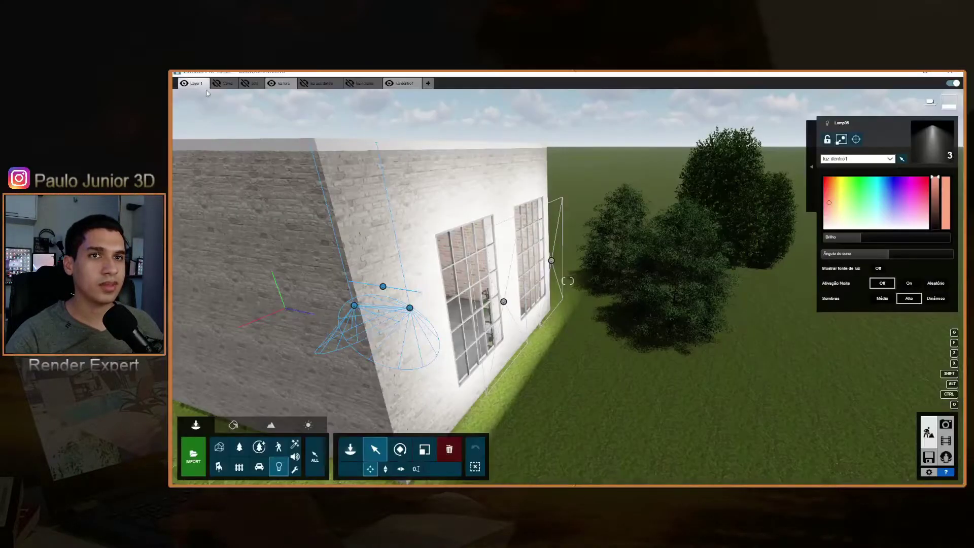
# Step: Hide the luz dentro1 layer and select the area light in front of a facade window
pyautogui.click(394, 82)
pyautogui.moveTo(568, 281); pyautogui.dragTo(553, 281, button='right')
pyautogui.click(561, 240)
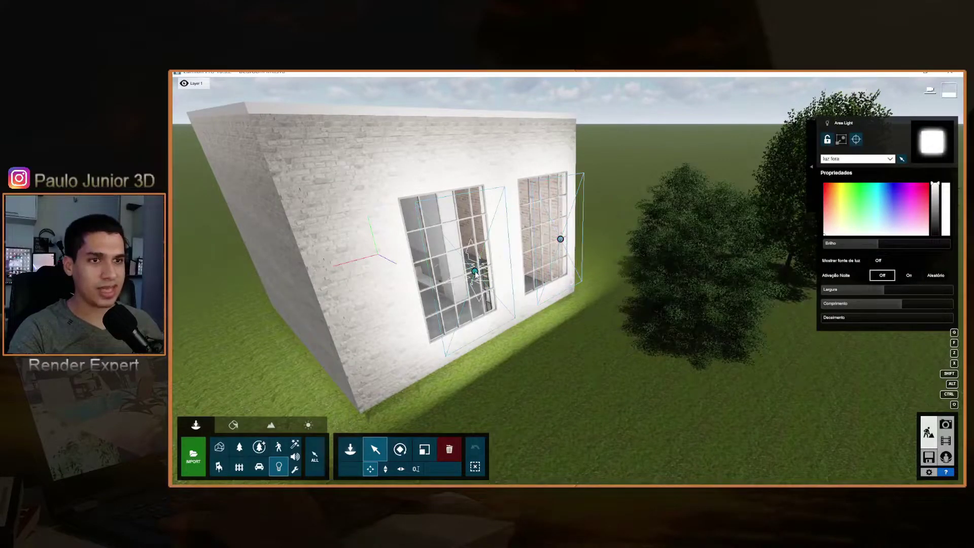
# Step: Place an area light on the outside wall beside the nearer window, and delete it again
pyautogui.click(350, 449)
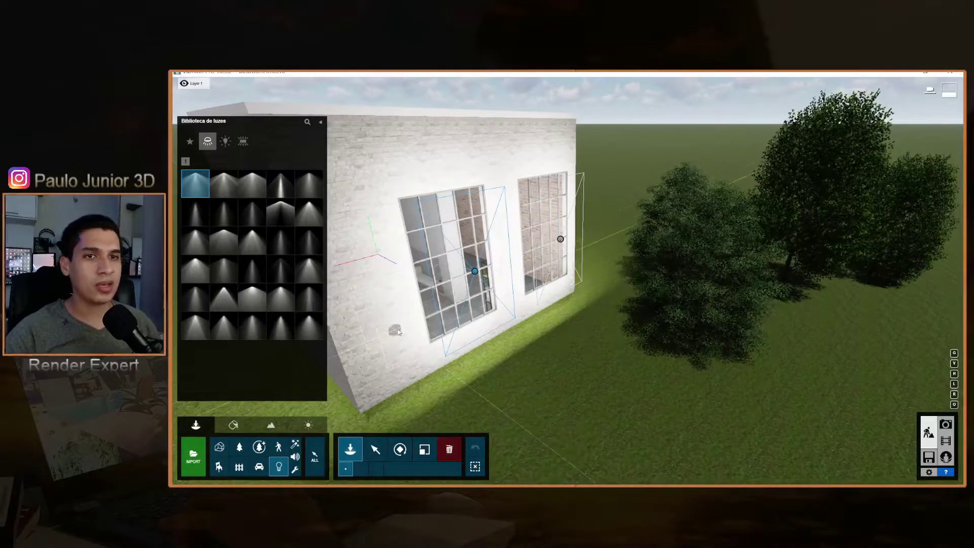
pyautogui.click(243, 141)
pyautogui.click(195, 183)
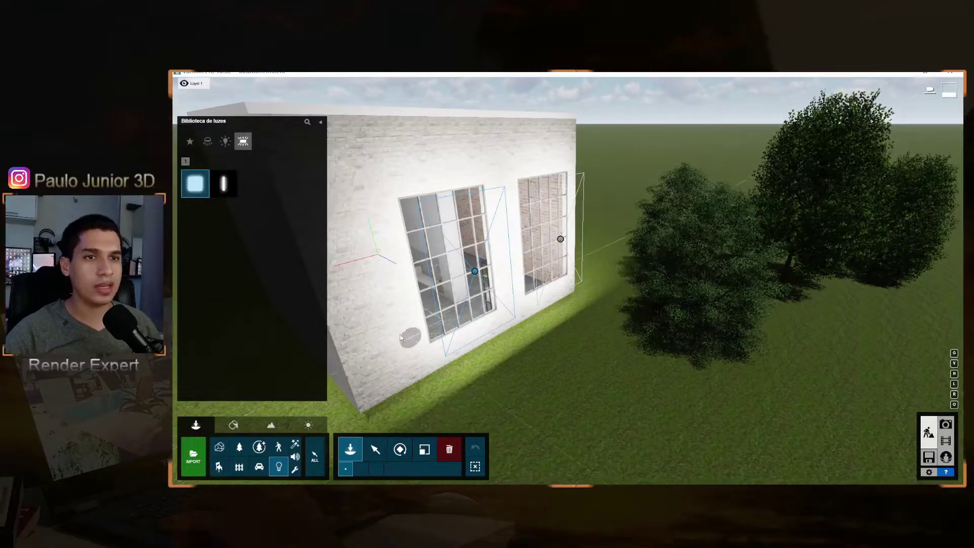
pyautogui.click(385, 345)
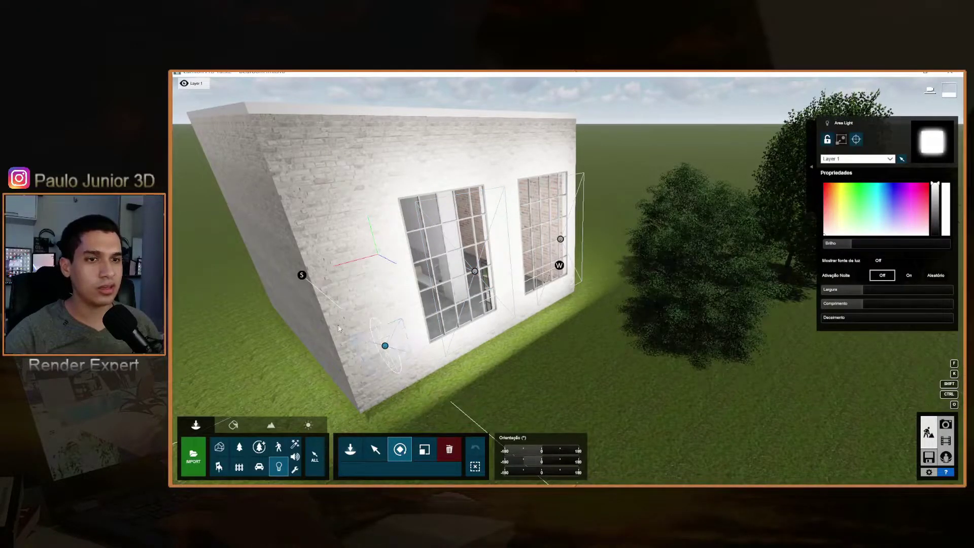
pyautogui.click(450, 453)
pyautogui.click(375, 449)
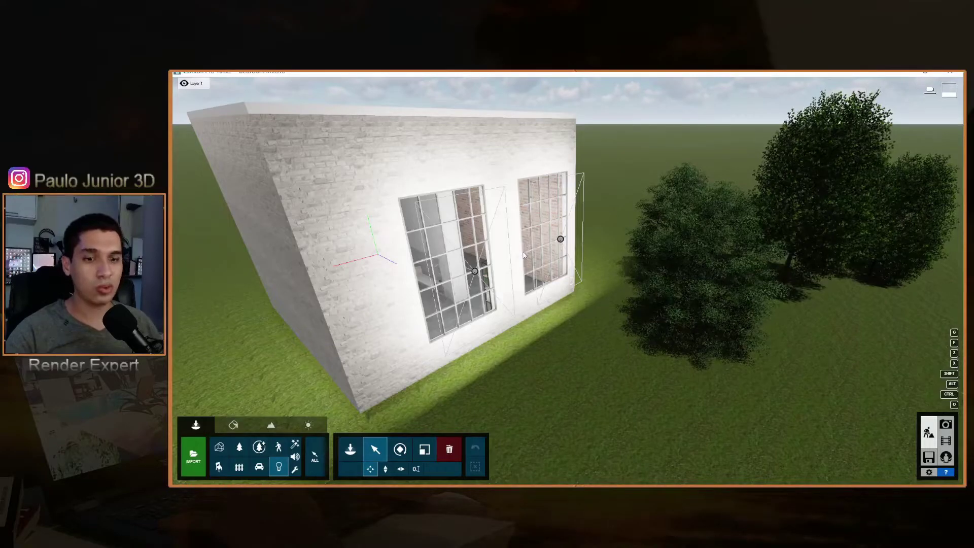
# Step: Toggle the visibility of the luz fora layer while viewing the windows from inside the bedroom
pyautogui.press('a')
pyautogui.moveTo(508, 265); pyautogui.dragTo(553, 235, button='right')
pyautogui.press('w')
pyautogui.press('w')
pyautogui.press('w')
pyautogui.press('s')
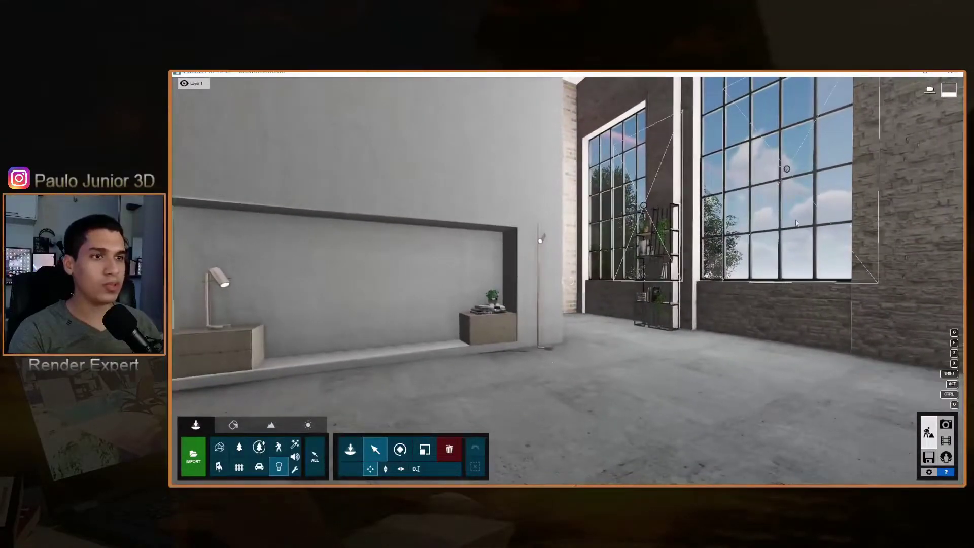
pyautogui.moveTo(300, 100)
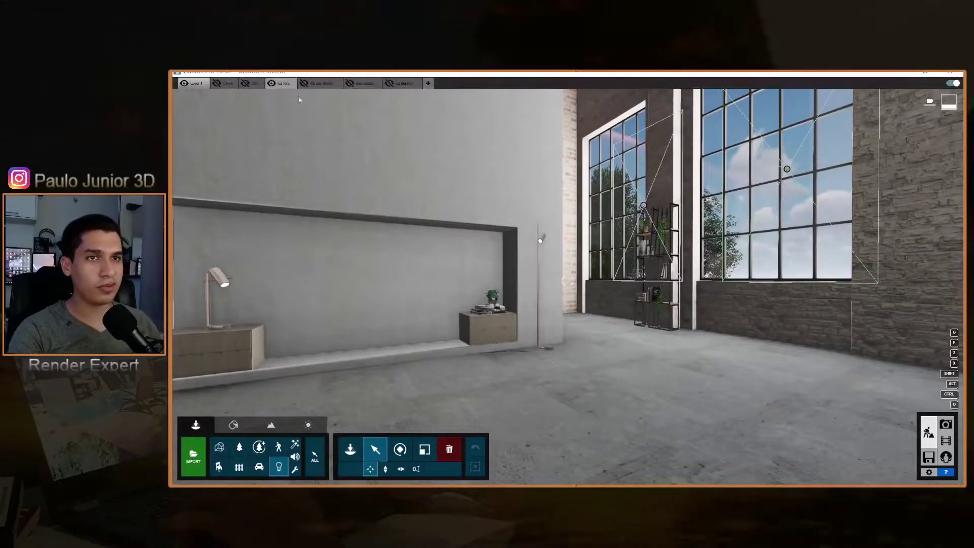
pyautogui.click(271, 84)
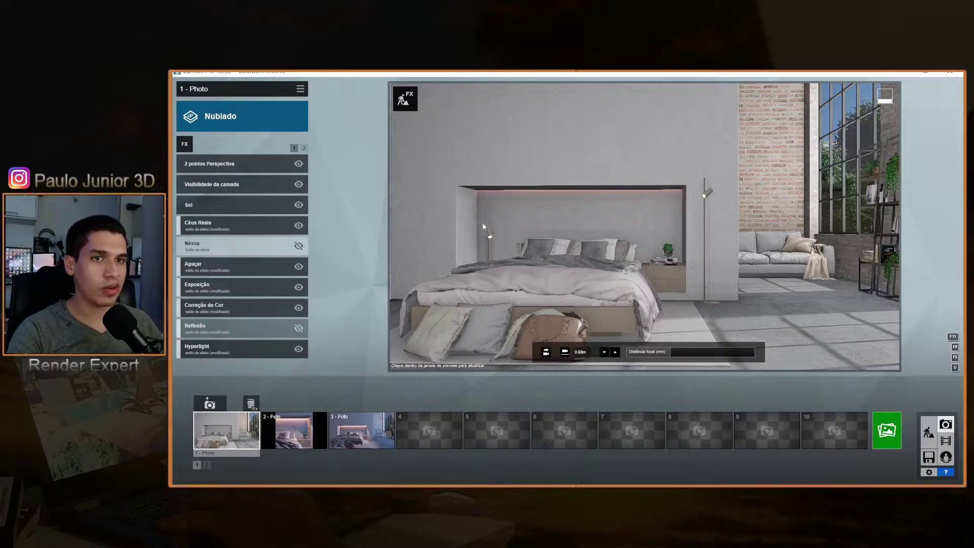
# Step: Open the Sol effect of the first photo and examine its sun height and brightness settings
pyautogui.click(215, 204)
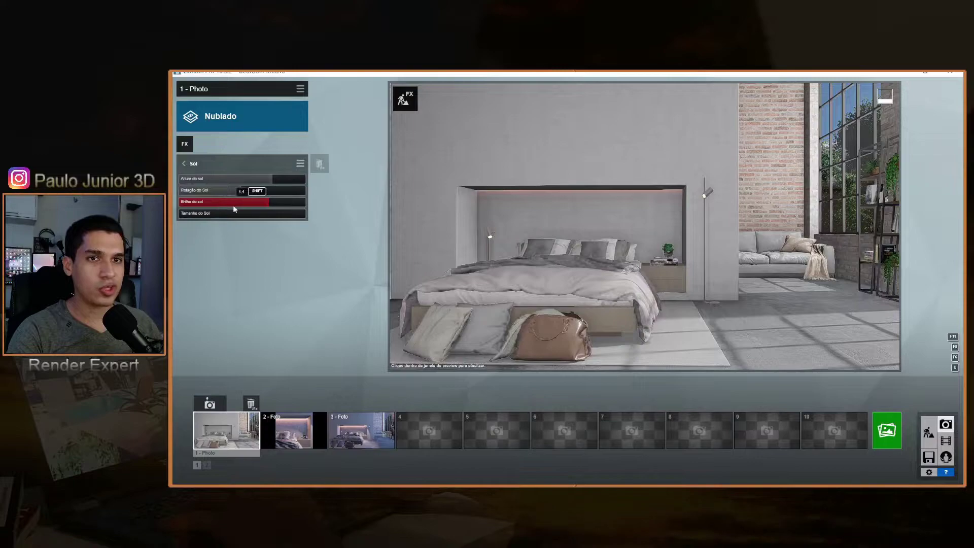
pyautogui.click(271, 180)
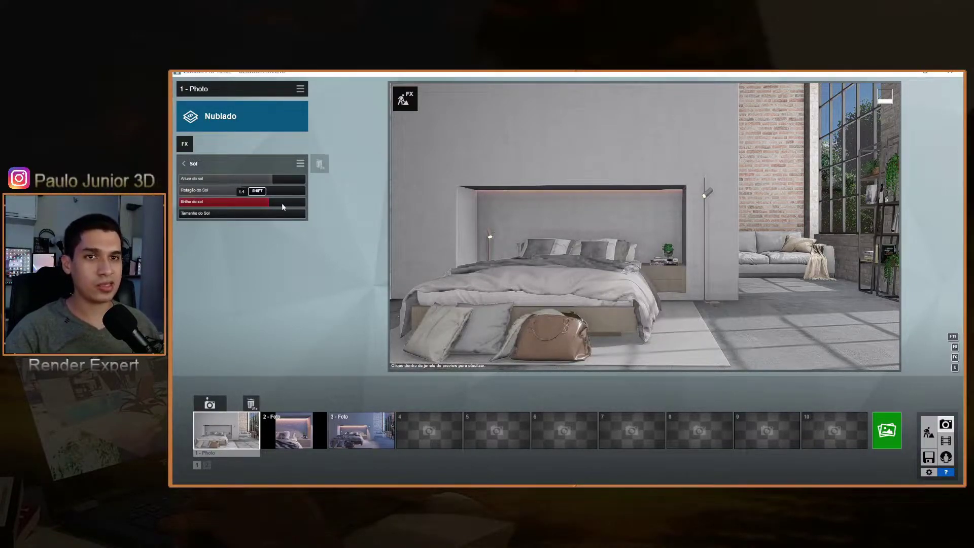
pyautogui.moveTo(267, 204)
pyautogui.mouseDown()
pyautogui.moveTo(231, 202)
pyautogui.moveTo(262, 202)
pyautogui.mouseUp()
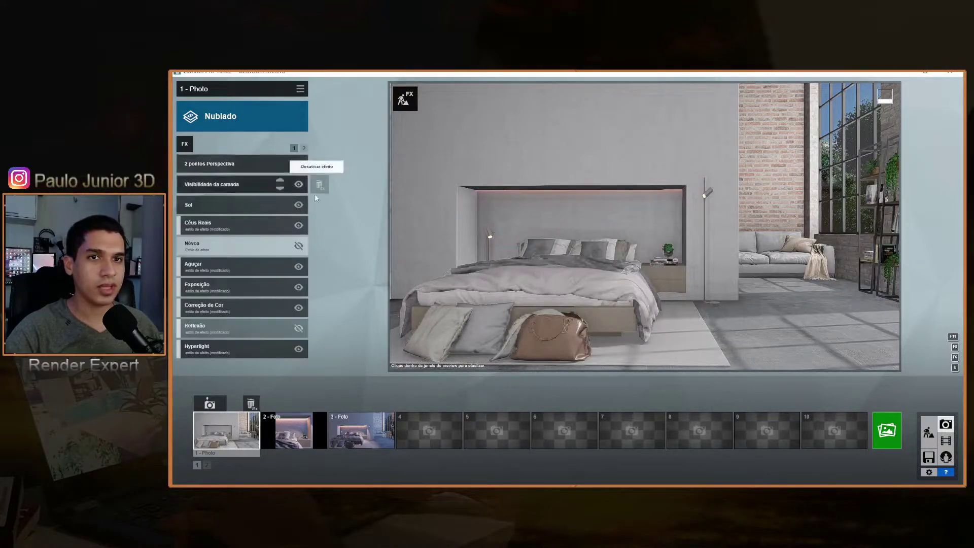
# Step: Hide the Cama layer in the first photo's layer visibility effect
pyautogui.click(230, 189)
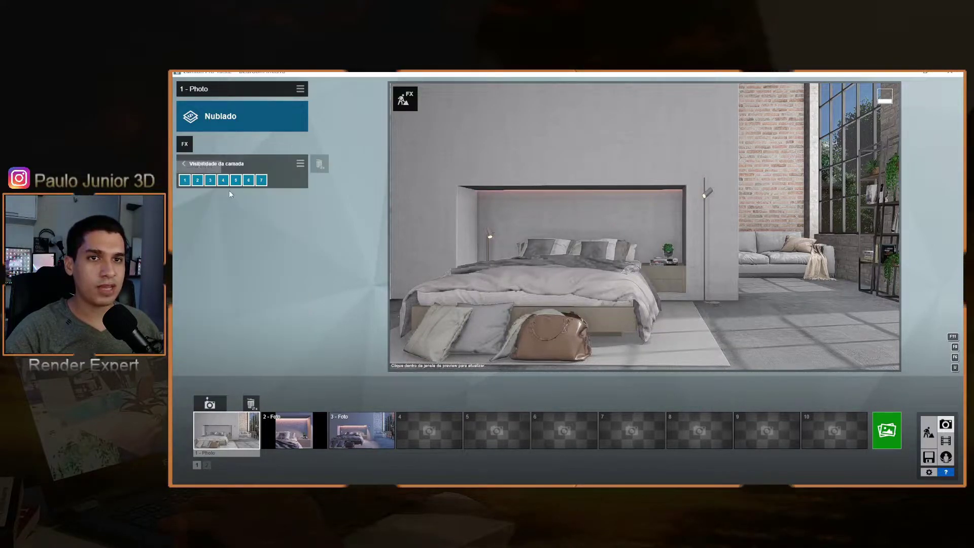
pyautogui.click(198, 181)
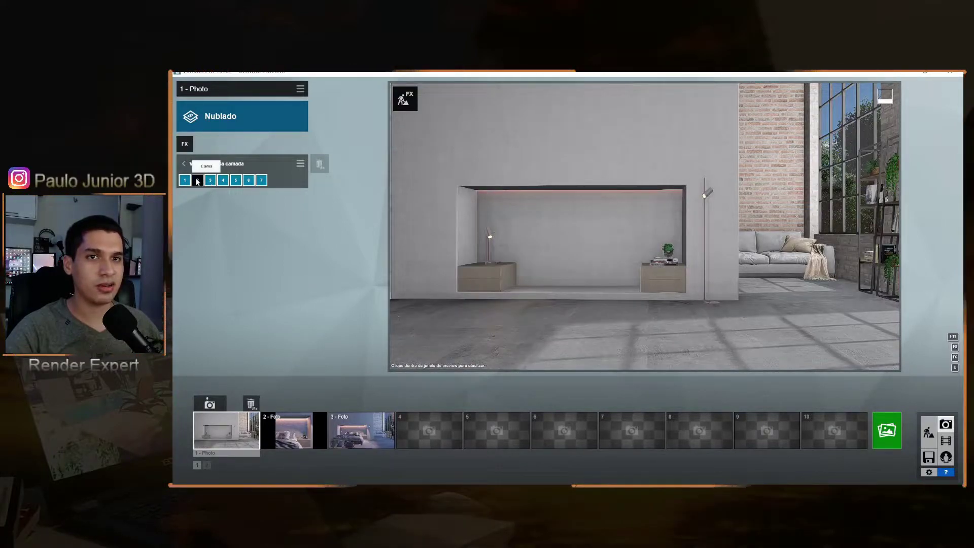
# Step: Show the Cama layer again in the first photo's layer visibility effect and hide layers 3, 6 and 7
pyautogui.click(198, 181)
pyautogui.click(210, 180)
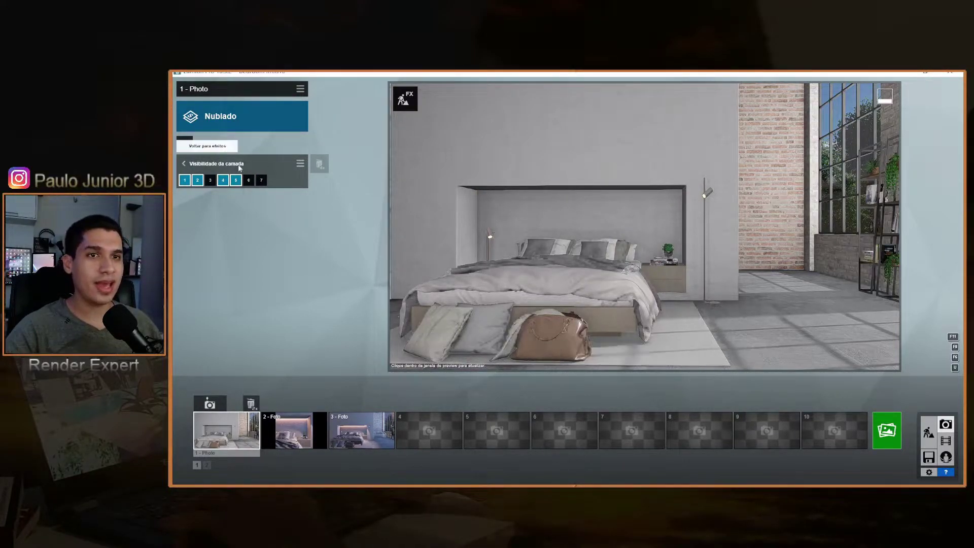
pyautogui.click(261, 180)
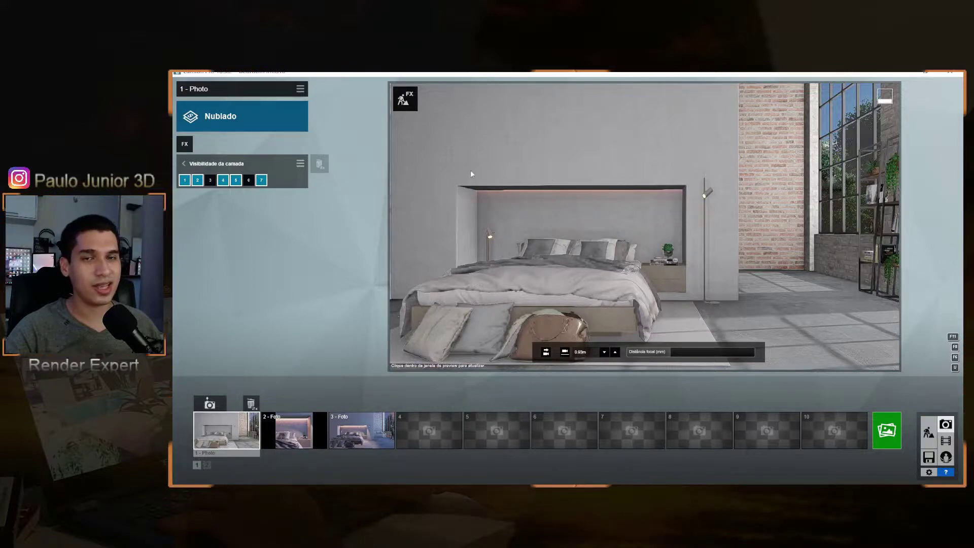
pyautogui.click(262, 180)
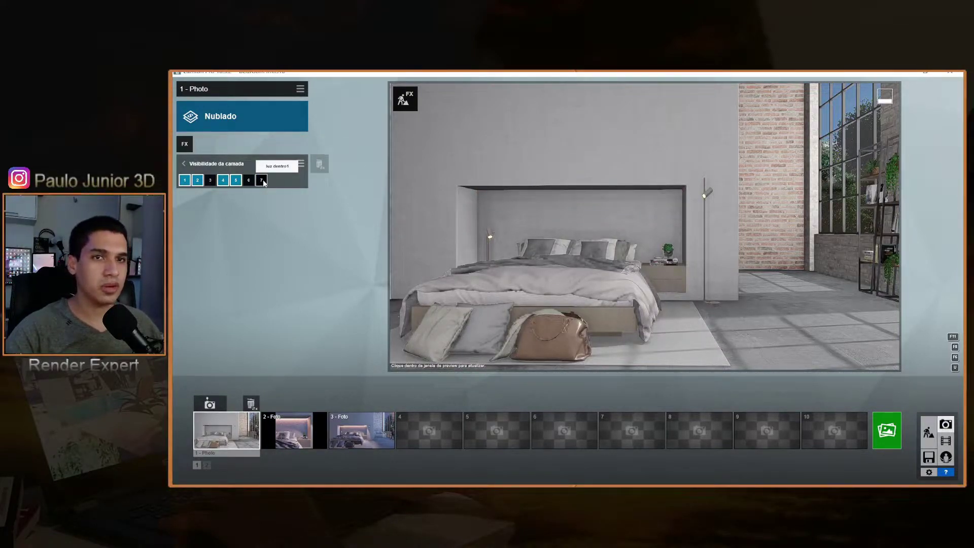
# Step: Toggle layer 5 off and on in the first photo to compare the bedroom lighting, updating the preview and leaving the layer visible
pyautogui.click(236, 180)
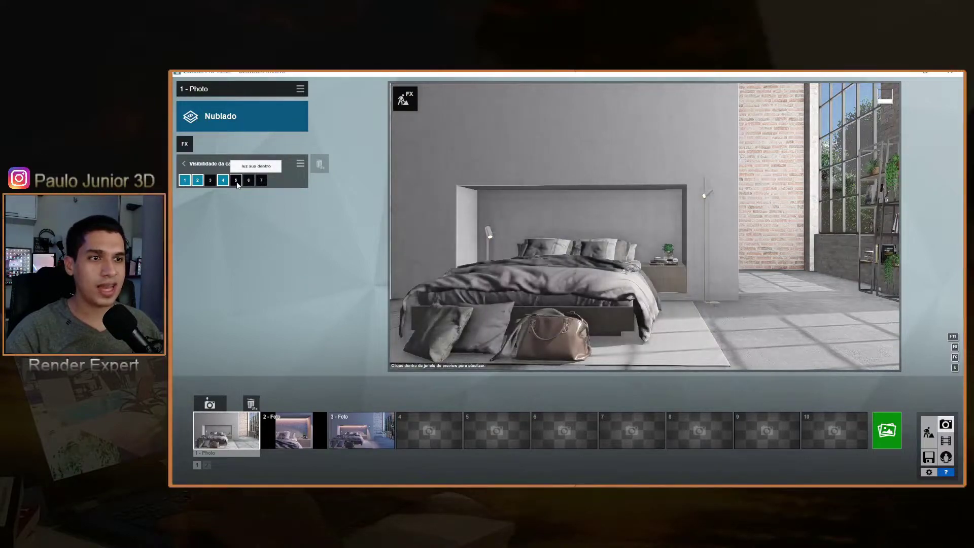
pyautogui.click(236, 180)
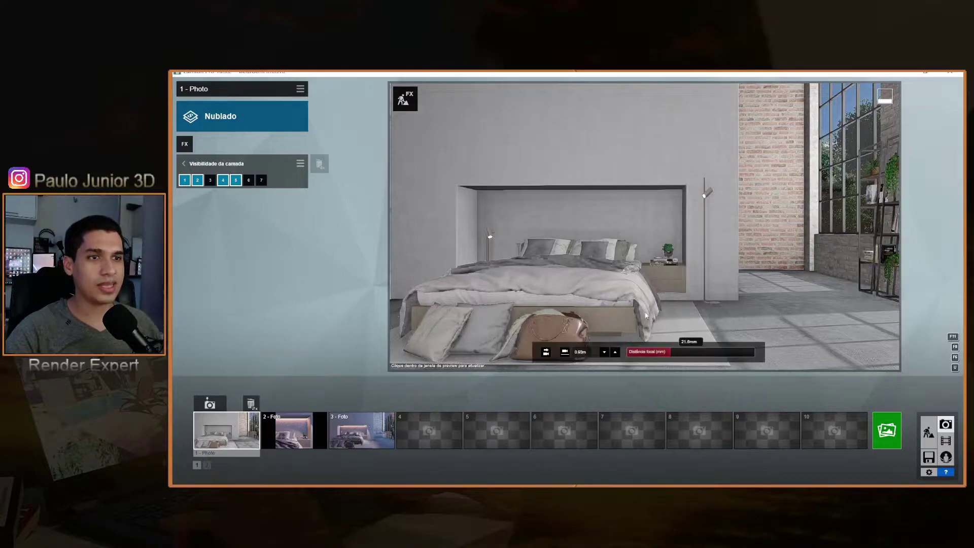
pyautogui.click(236, 180)
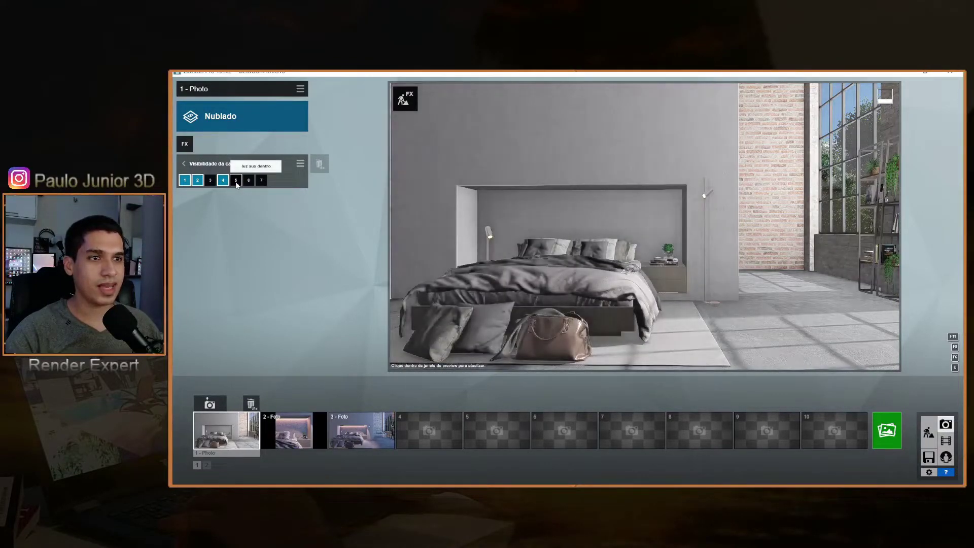
pyautogui.click(667, 257)
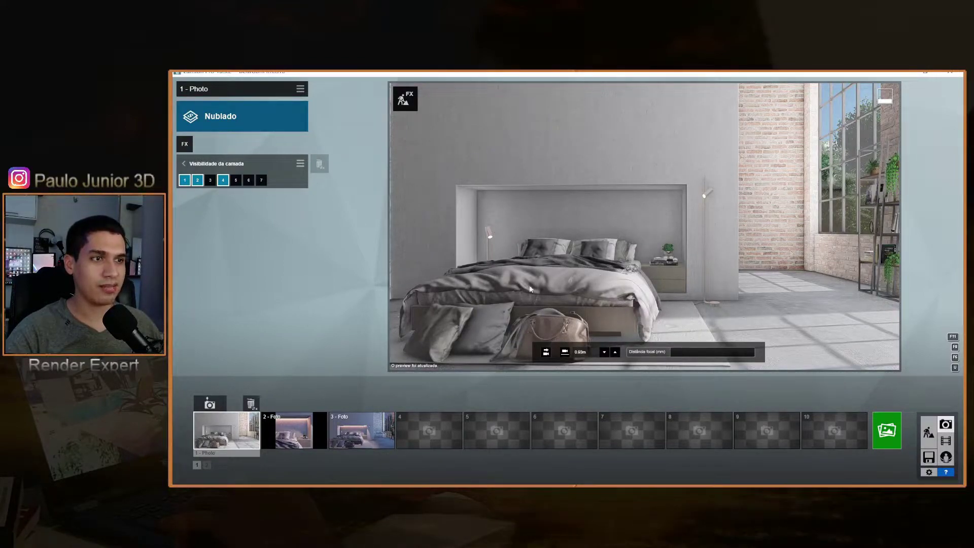
pyautogui.click(236, 180)
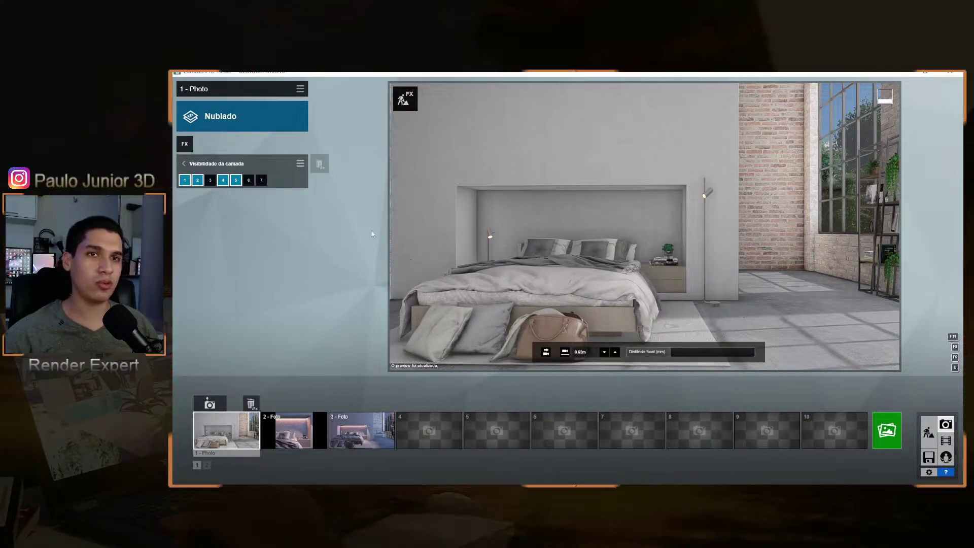
pyautogui.click(236, 181)
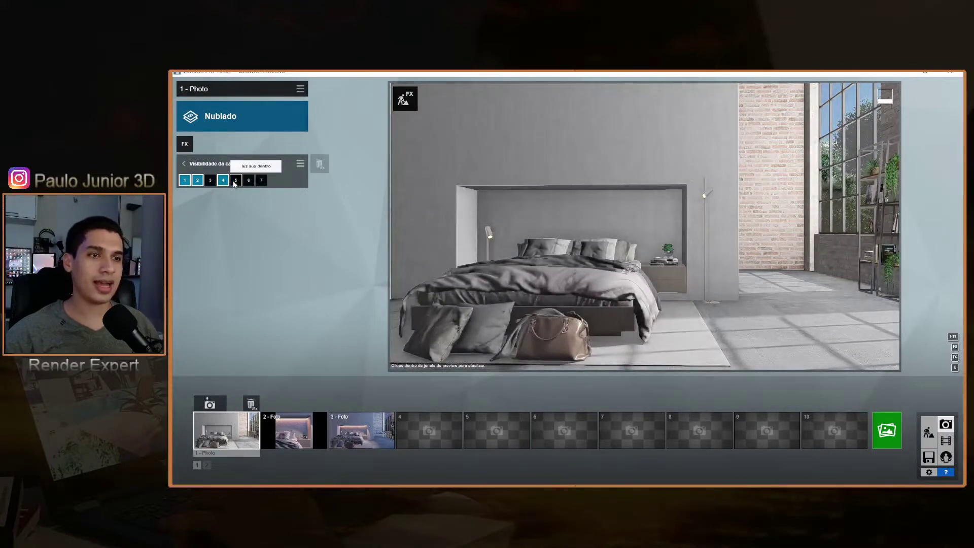
pyautogui.click(235, 181)
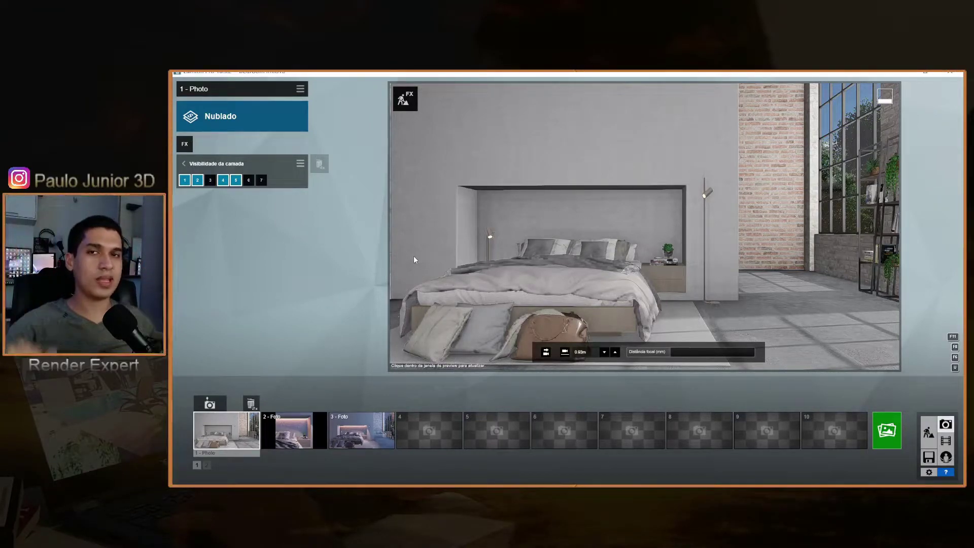
# Step: Return to the first photo's effect list and look through both of its pages
pyautogui.click(184, 163)
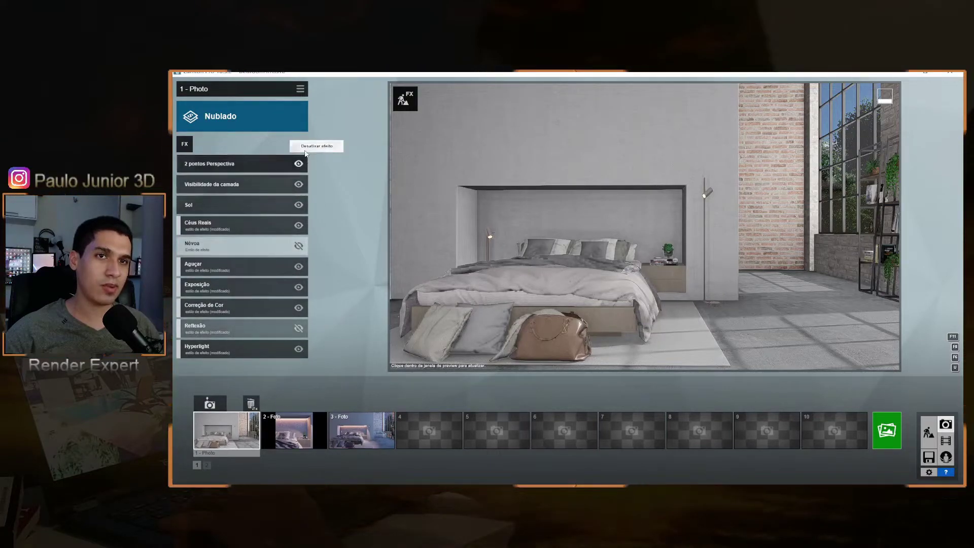
pyautogui.click(305, 148)
pyautogui.click(294, 148)
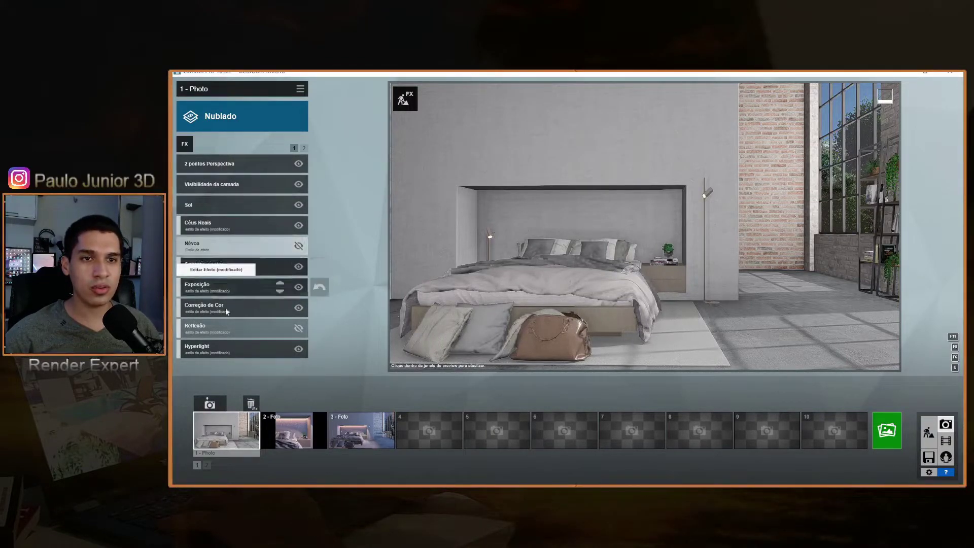
pyautogui.click(304, 147)
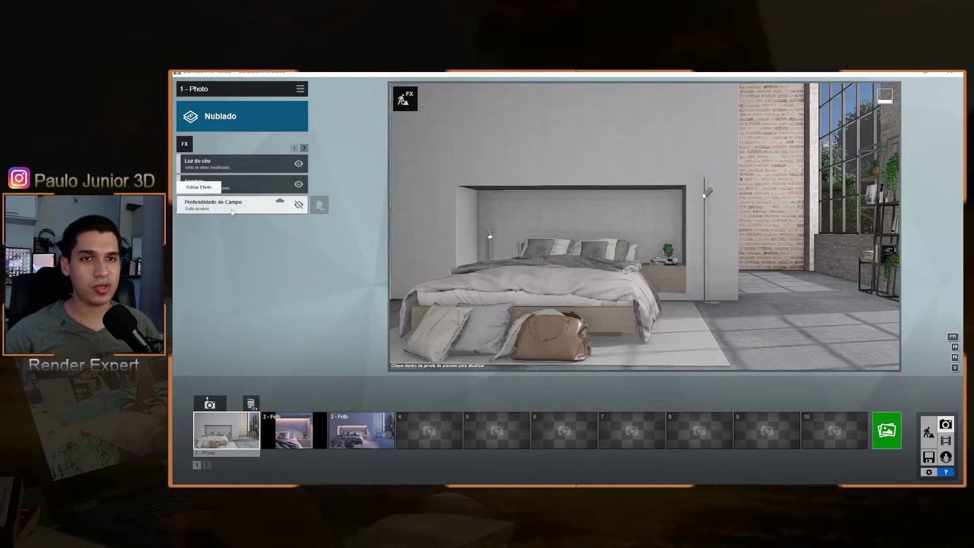
pyautogui.click(294, 148)
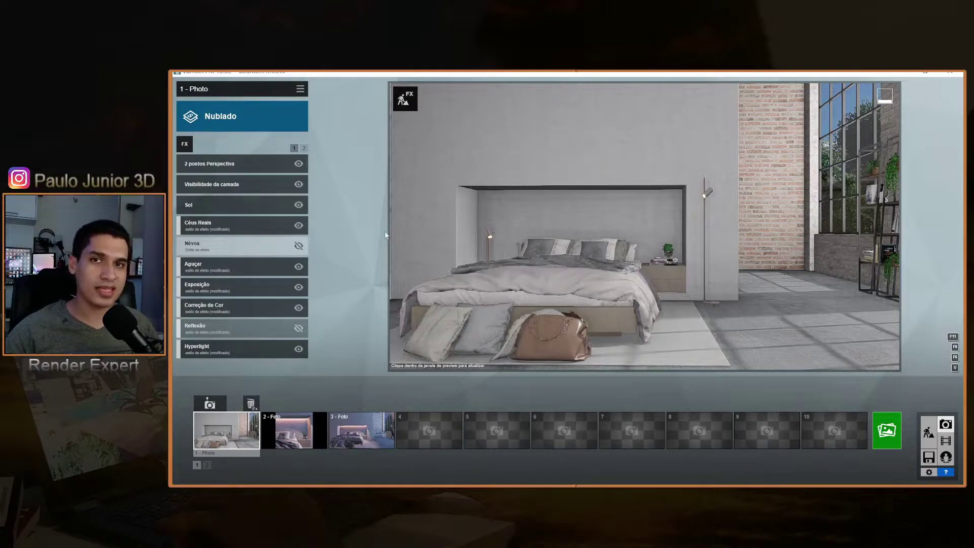
# Step: Examine the settings of the first photo's Céus Reais and Sol effects
pyautogui.click(223, 223)
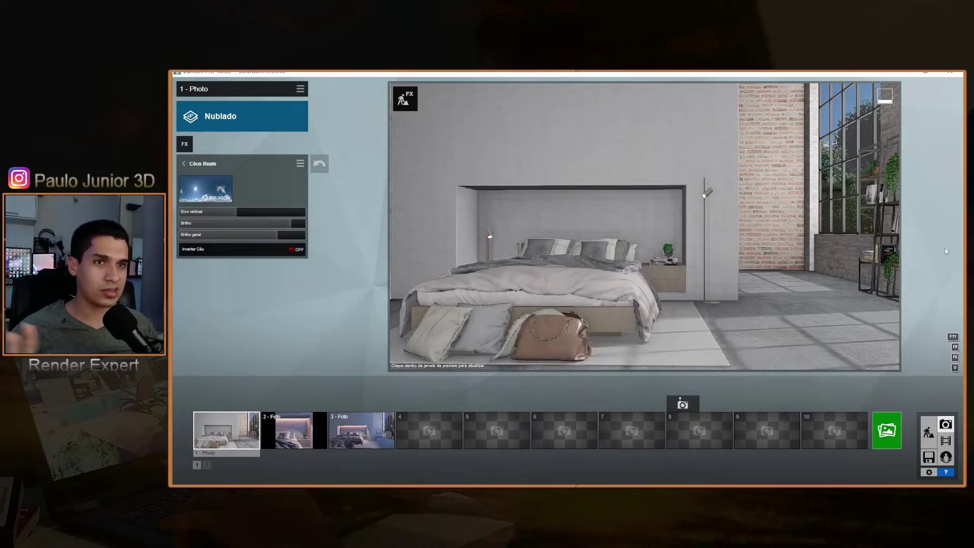
pyautogui.click(183, 164)
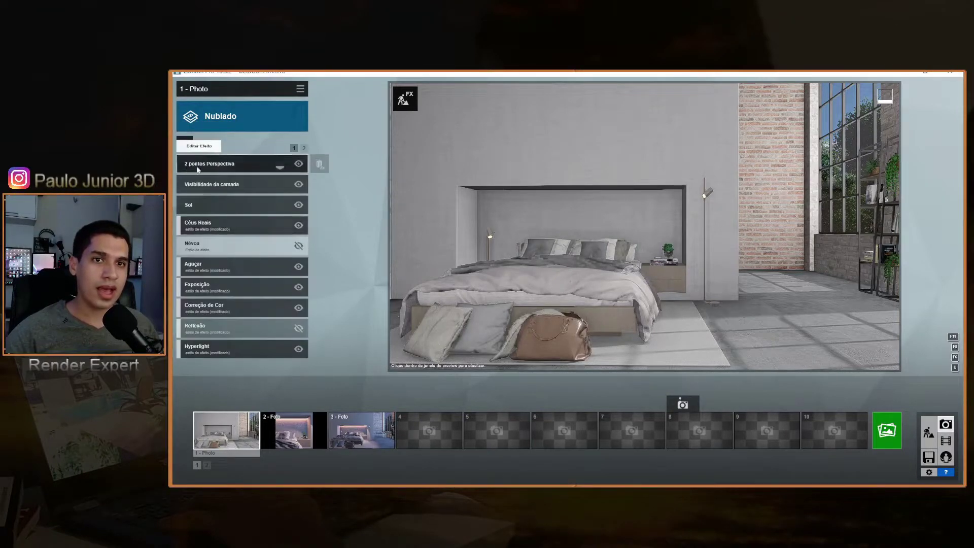
pyautogui.click(218, 201)
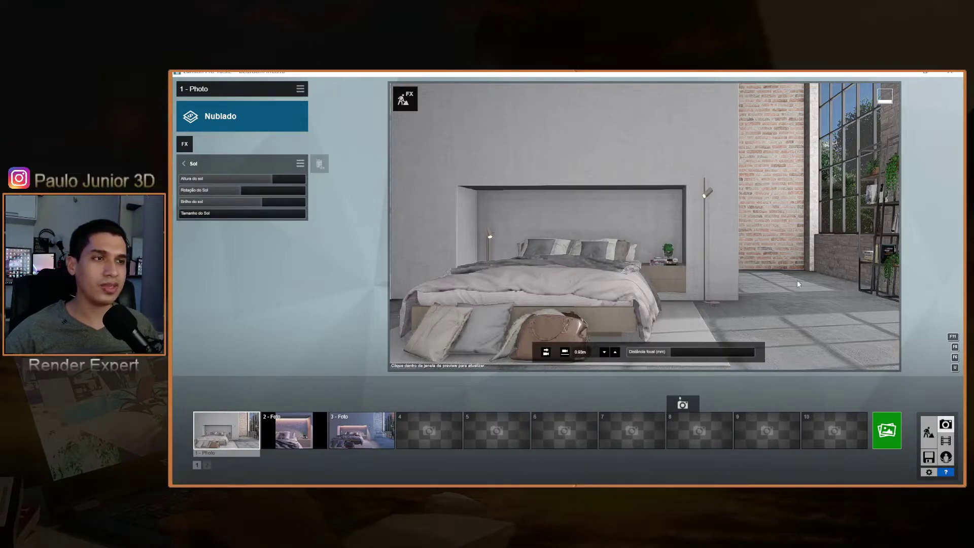
pyautogui.click(184, 164)
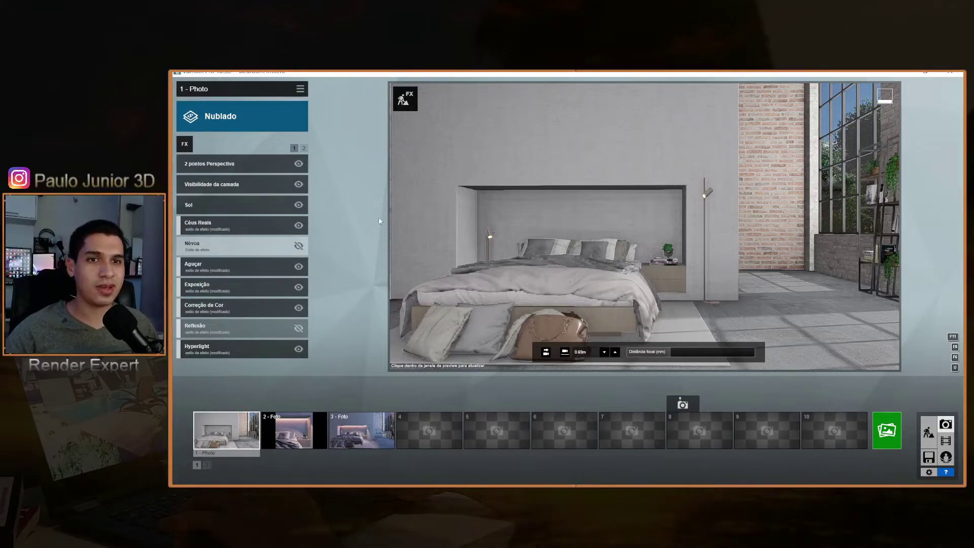
# Step: Examine the settings of the first photo's Exposição and Correção de Cor effects
pyautogui.click(239, 285)
pyautogui.moveTo(247, 181)
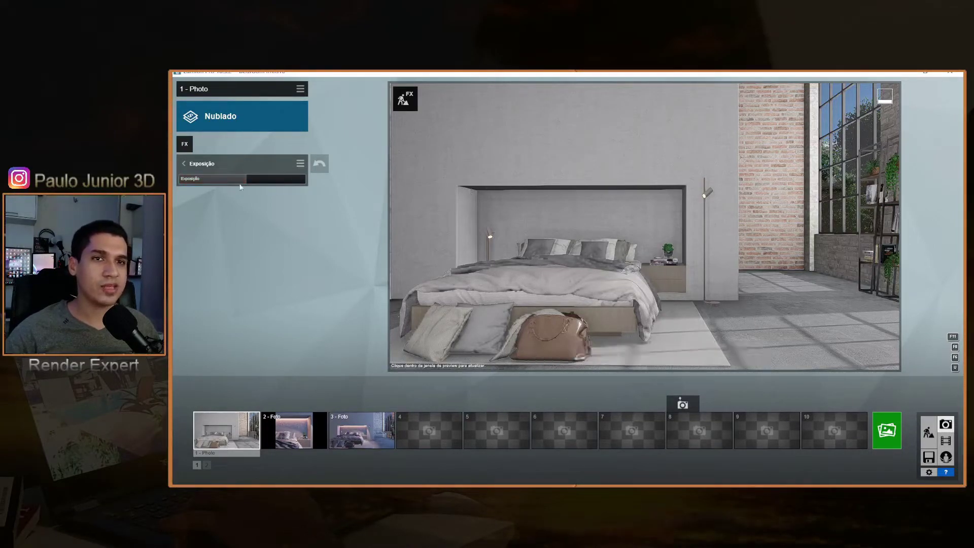
pyautogui.click(183, 163)
pyautogui.click(243, 174)
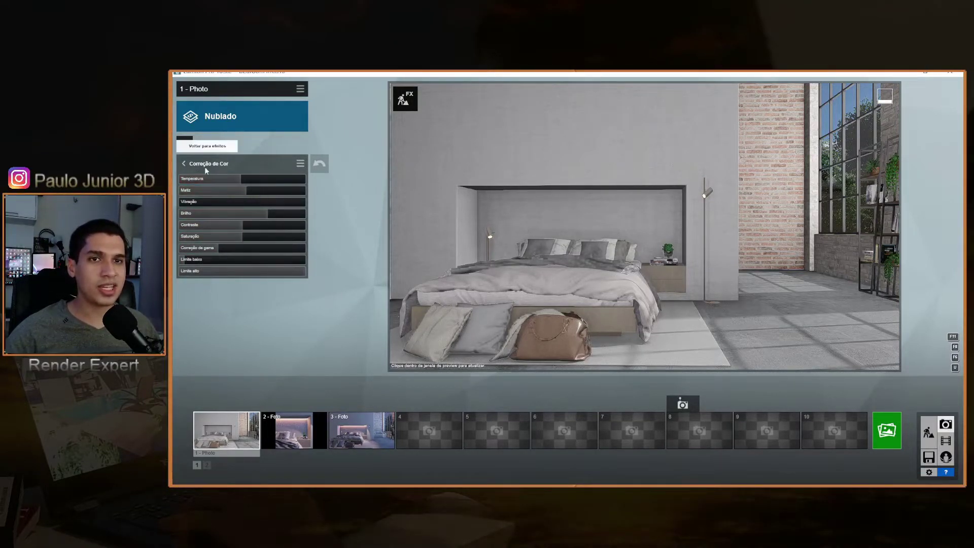
pyautogui.click(185, 164)
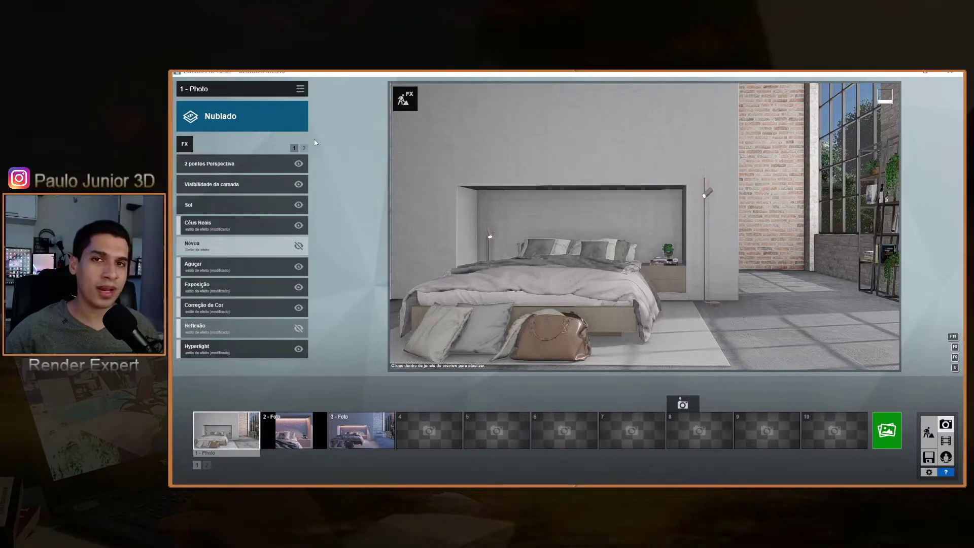
# Step: Examine the Hyperlight effect's settings and review the Luz do céu and Sombra effects in the list
pyautogui.click(242, 348)
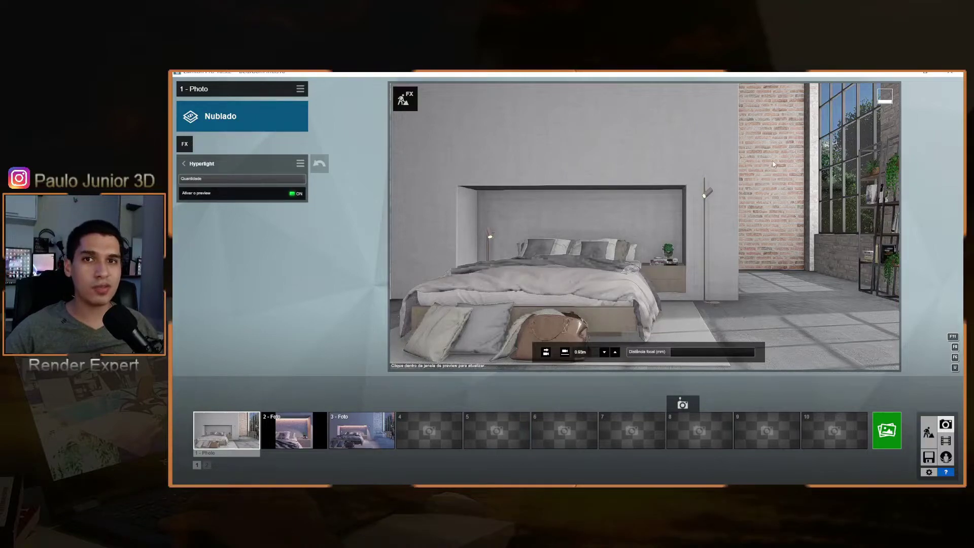
pyautogui.click(216, 164)
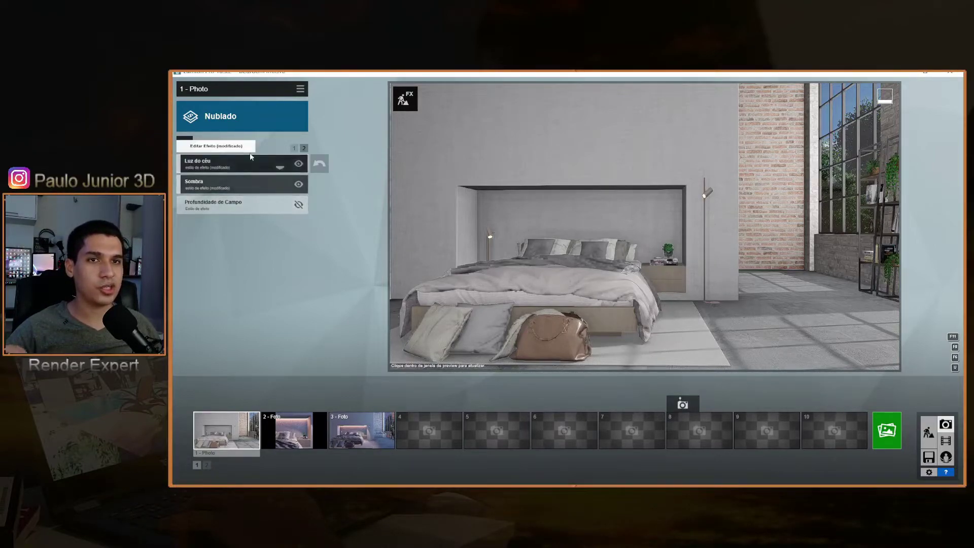
pyautogui.click(295, 151)
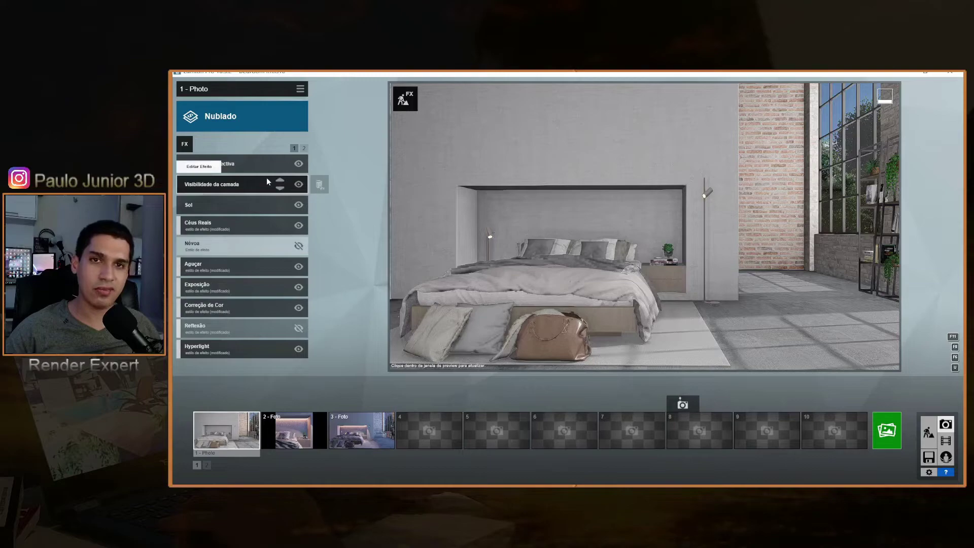
# Step: Switch to the bedroom model in SketchUp with Enscape and view the bed, lamp and window area in both views
pyautogui.moveTo(662, 234)
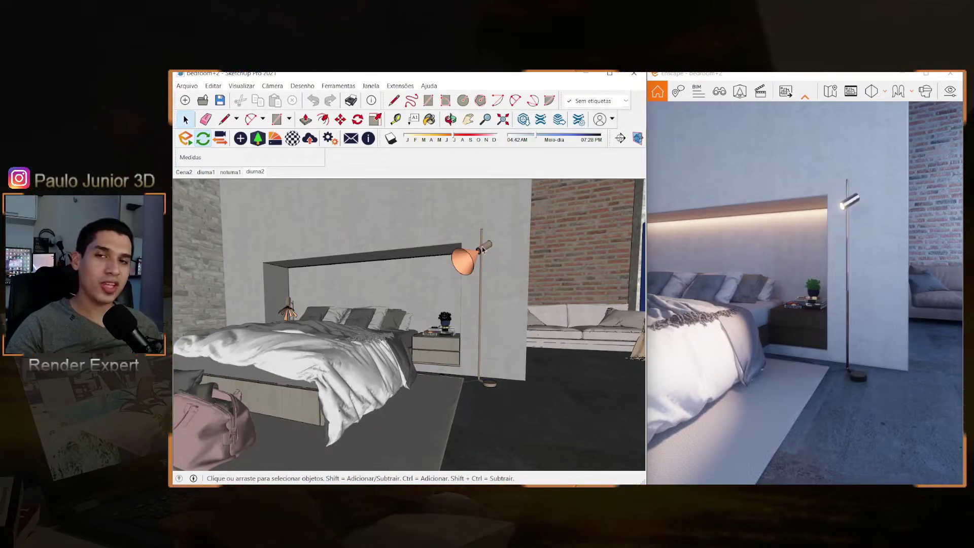
pyautogui.moveTo(482, 249)
pyautogui.mouseDown(button='middle')
pyautogui.moveTo(516, 291)
pyautogui.moveTo(571, 285)
pyautogui.mouseUp(button='middle')
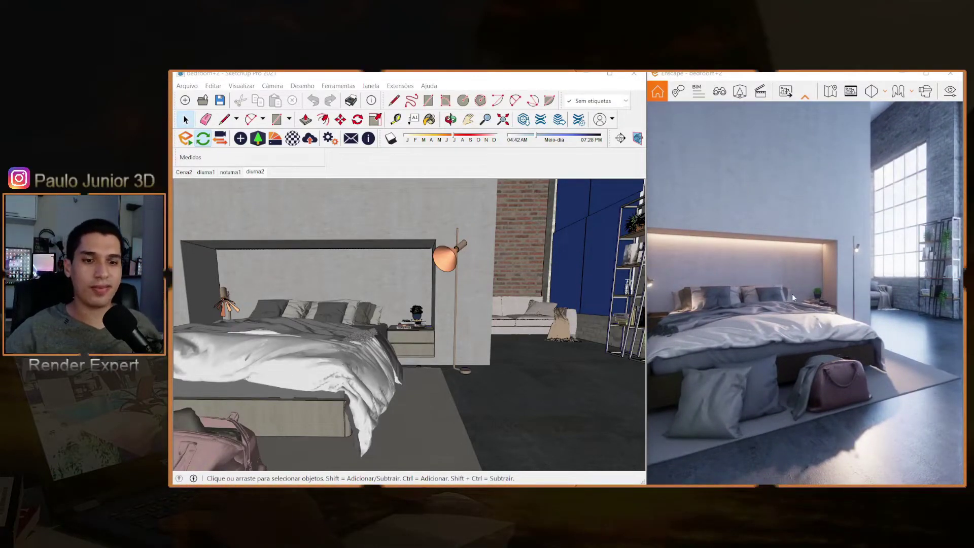
pyautogui.scroll(3, 791, 292)
pyautogui.moveTo(790, 292); pyautogui.dragTo(780, 294, button='right')
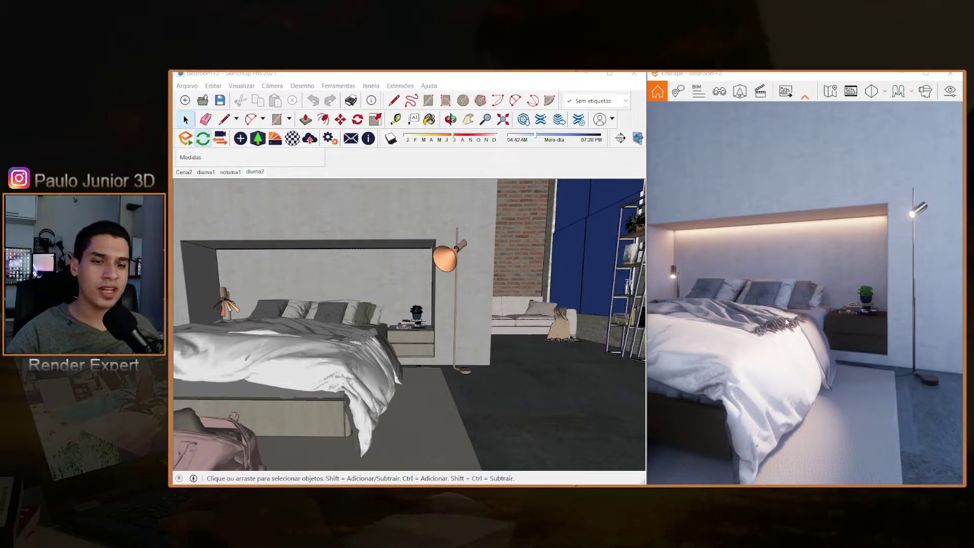
# Step: Walk through the Enscape view to examine the bag and pillows at the foot of the bed and the nightstand beside it
pyautogui.moveTo(796, 319)
pyautogui.mouseDown()
pyautogui.moveTo(908, 368)
pyautogui.moveTo(832, 365)
pyautogui.moveTo(883, 358)
pyautogui.moveTo(769, 347)
pyautogui.moveTo(865, 349)
pyautogui.moveTo(833, 347)
pyautogui.mouseUp()
pyautogui.press('w')
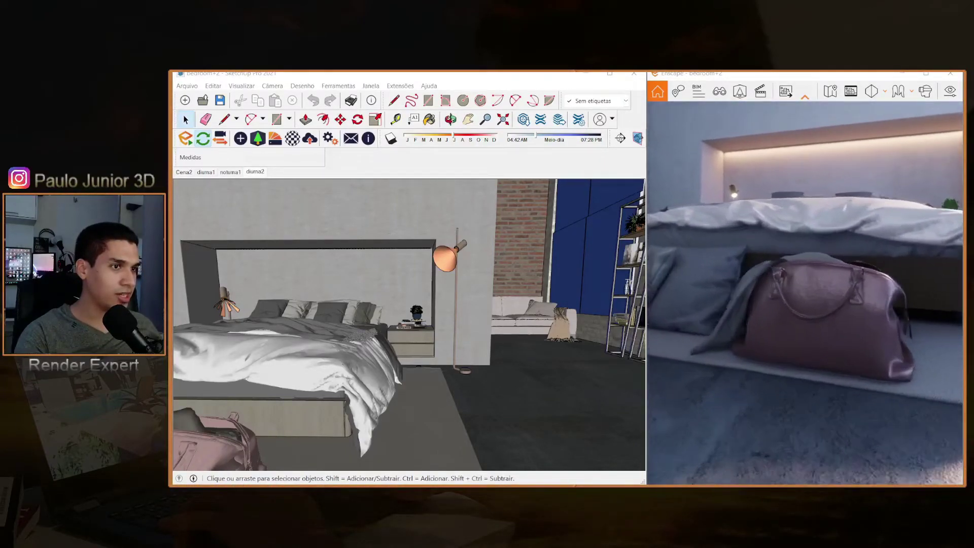
pyautogui.press('a')
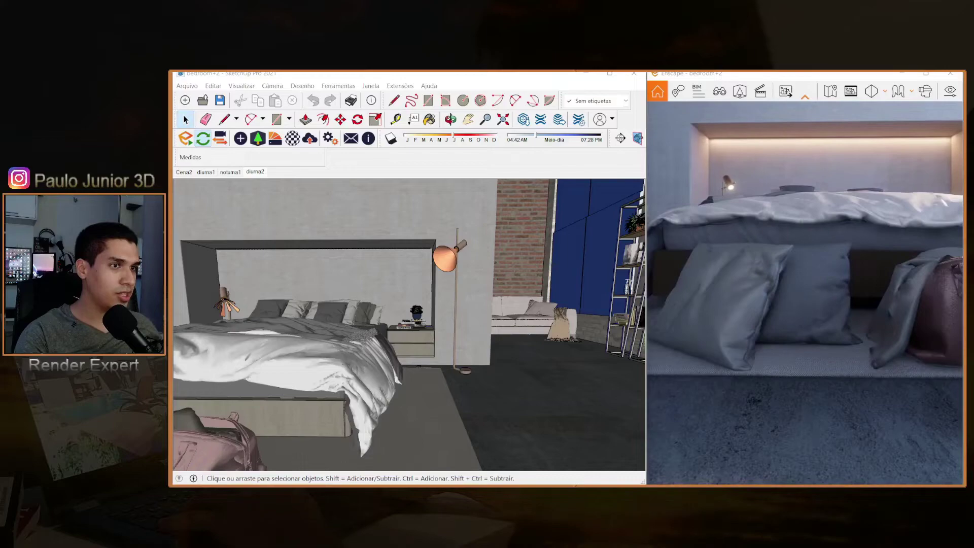
pyautogui.press('d')
pyautogui.press('w')
pyautogui.press('e')
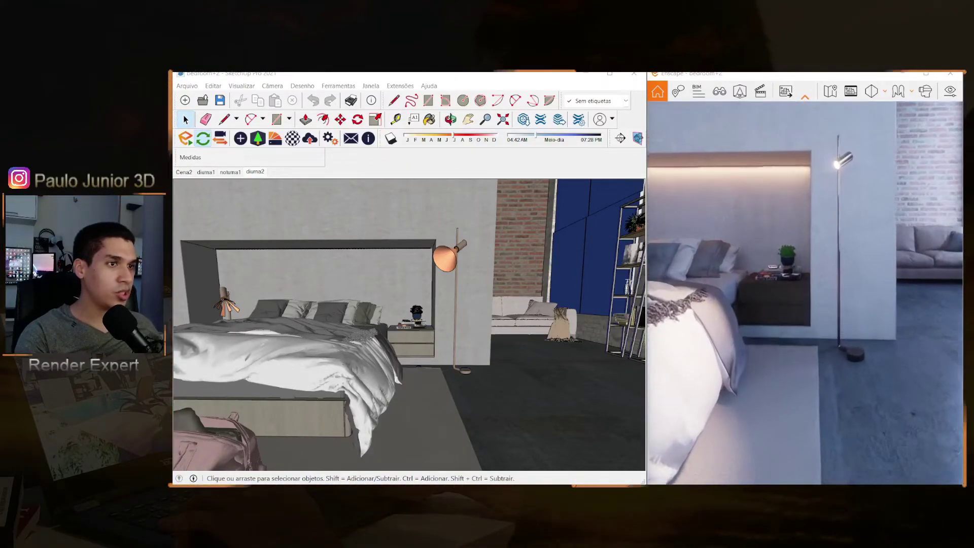
pyautogui.press('w')
pyautogui.press('a')
pyautogui.press('s')
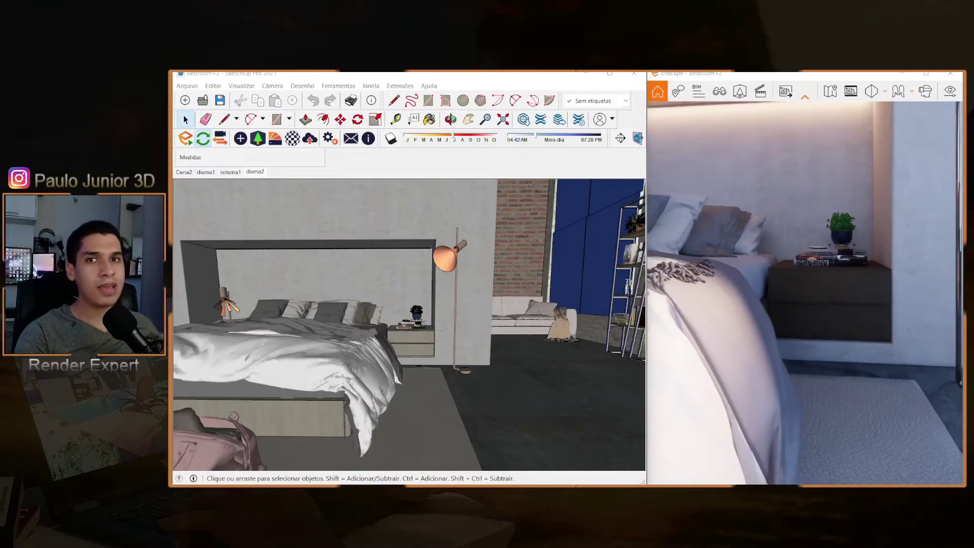
# Step: Move back and across in the Enscape view to examine the bed and the lit headboard niche from the front
pyautogui.press('s')
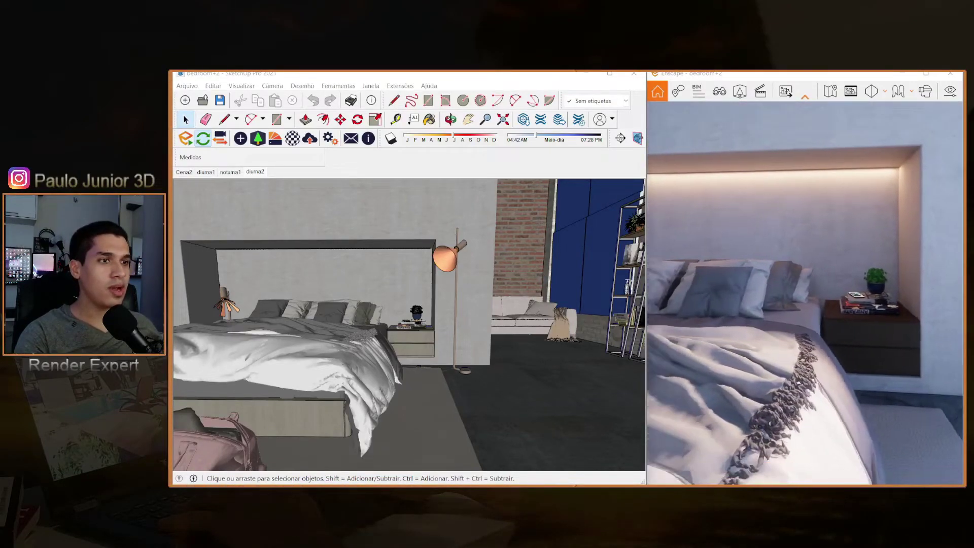
pyautogui.press('a')
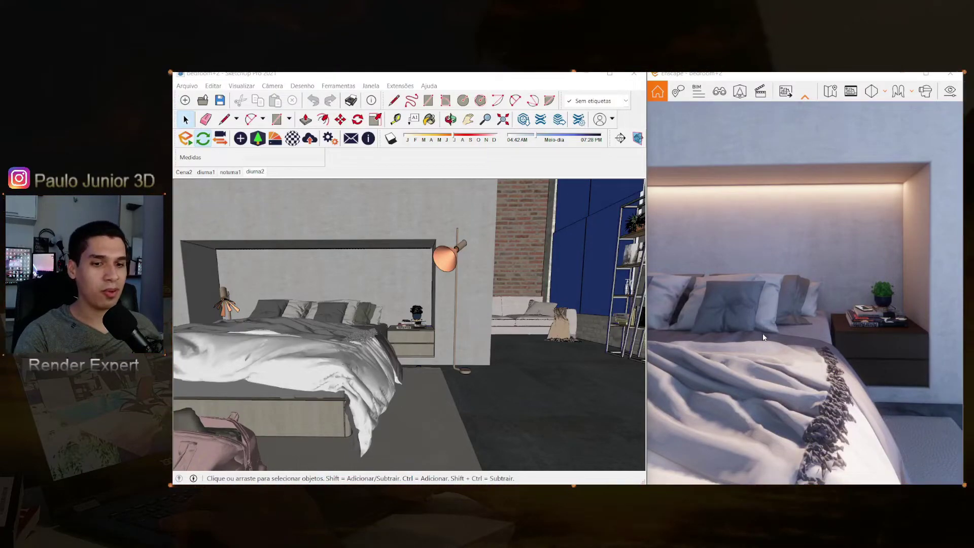
pyautogui.press('s')
pyautogui.press('a')
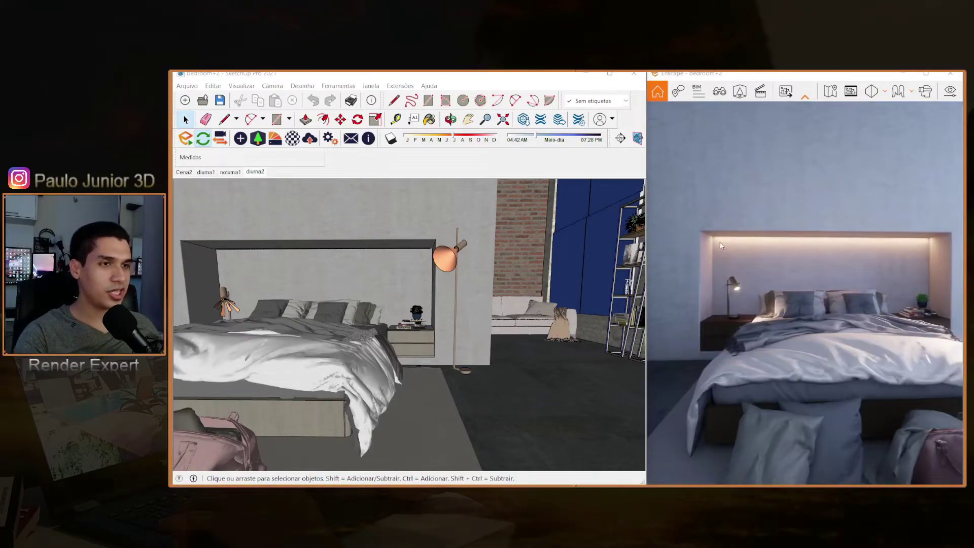
pyautogui.press('d')
pyautogui.press('w')
pyautogui.press('a')
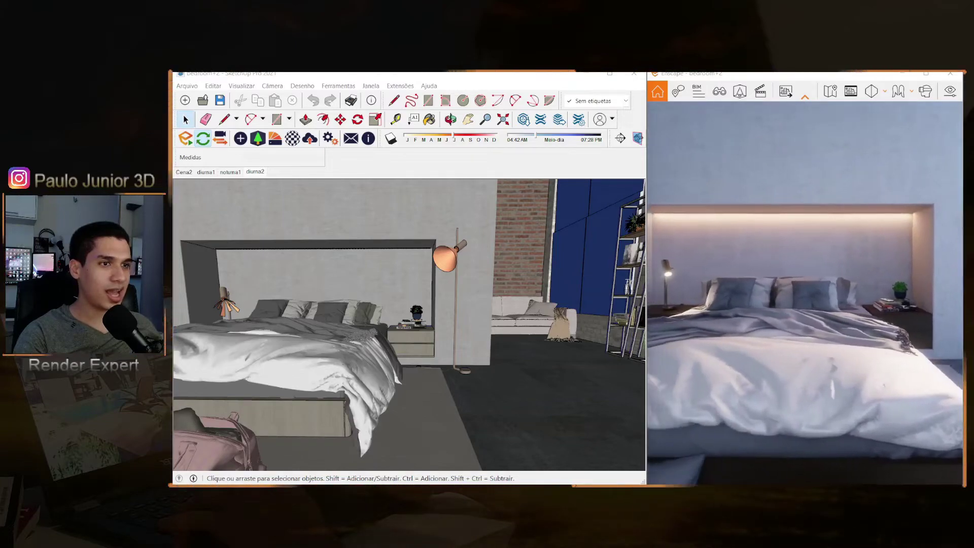
# Step: Walk past the lit bedside lamp in Enscape and examine the tall windows and plant shelf in both views
pyautogui.press('a')
pyautogui.press('w')
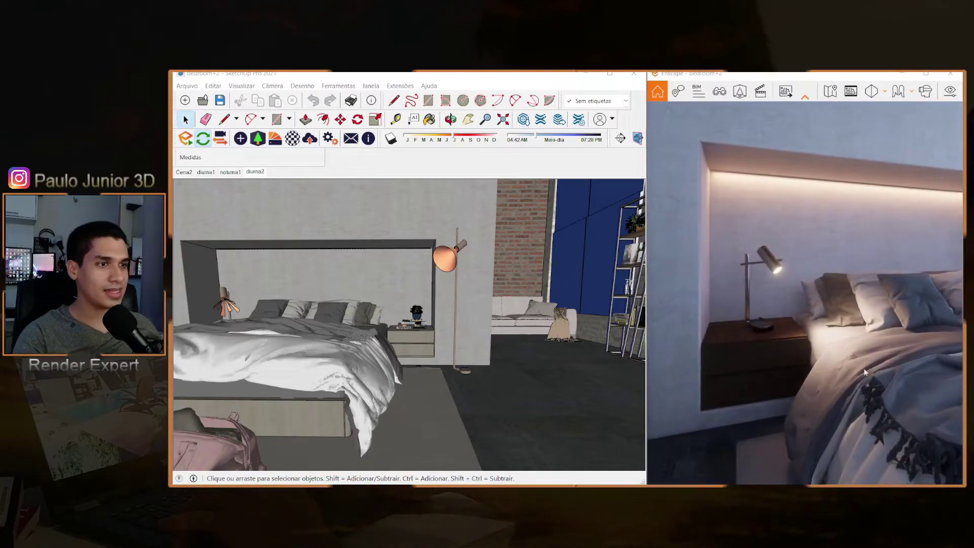
pyautogui.press('s')
pyautogui.moveTo(769, 315)
pyautogui.mouseDown()
pyautogui.moveTo(893, 315)
pyautogui.moveTo(763, 310)
pyautogui.mouseUp()
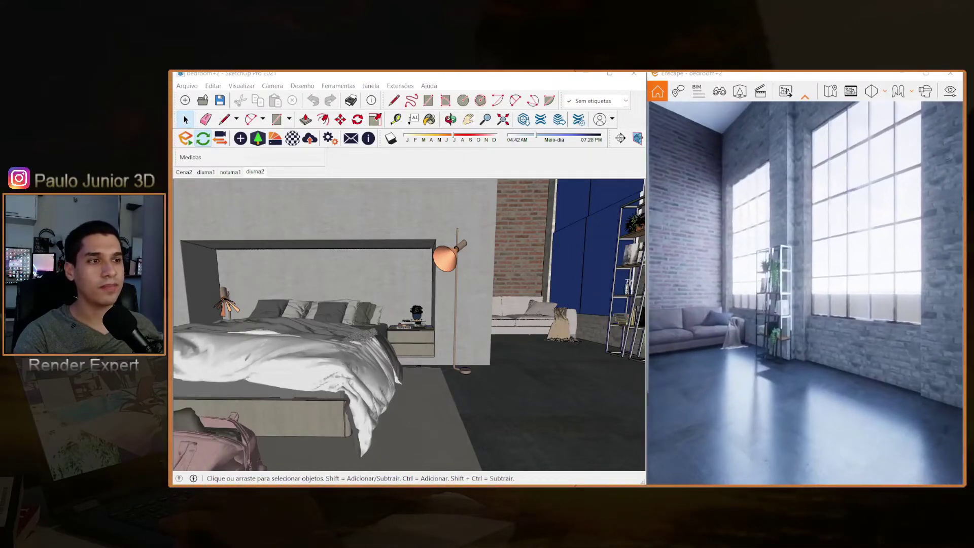
pyautogui.moveTo(812, 258)
pyautogui.mouseDown()
pyautogui.moveTo(837, 260)
pyautogui.moveTo(825, 260)
pyautogui.mouseUp()
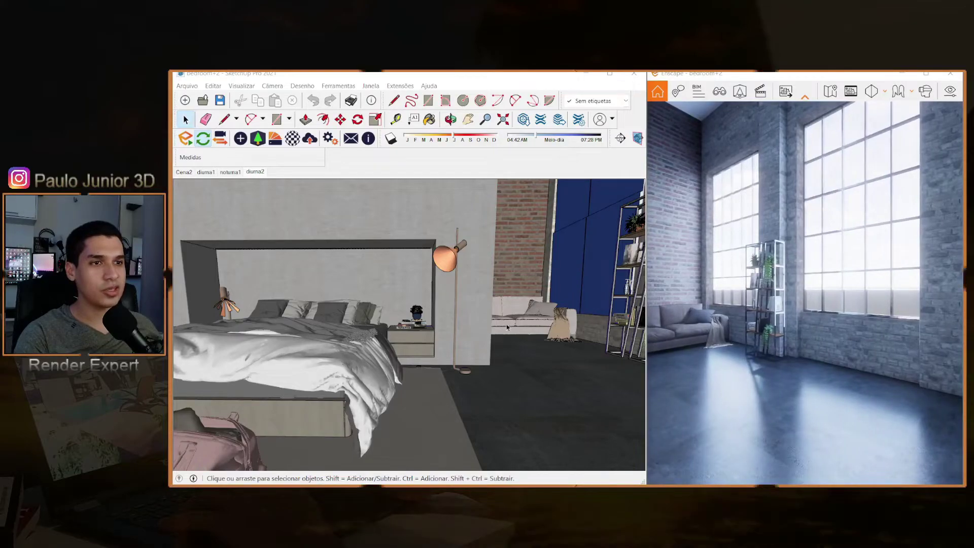
pyautogui.moveTo(507, 327)
pyautogui.mouseDown(button='middle')
pyautogui.moveTo(535, 323)
pyautogui.moveTo(521, 327)
pyautogui.moveTo(532, 335)
pyautogui.mouseUp(button='middle')
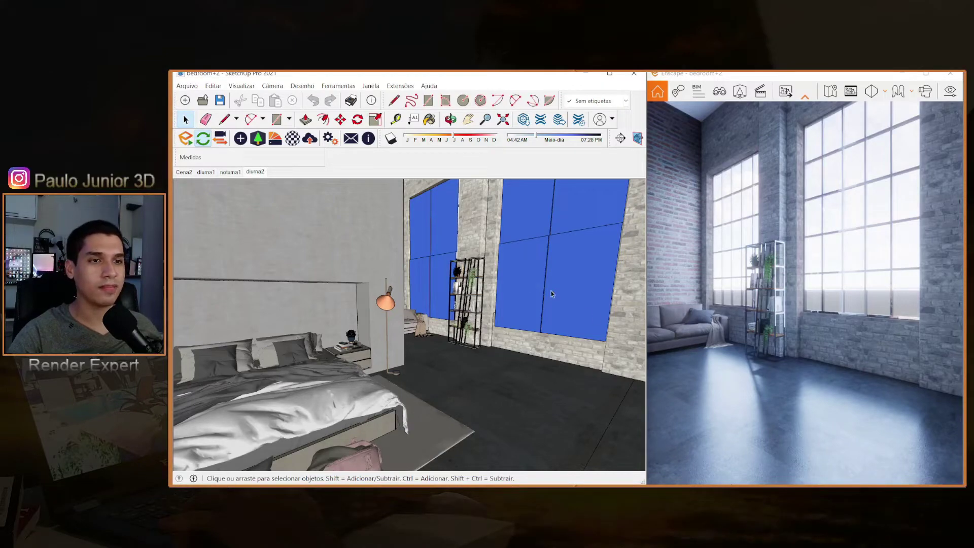
pyautogui.moveTo(532, 288)
pyautogui.mouseDown(button='middle')
pyautogui.moveTo(537, 275)
pyautogui.moveTo(504, 273)
pyautogui.mouseUp(button='middle')
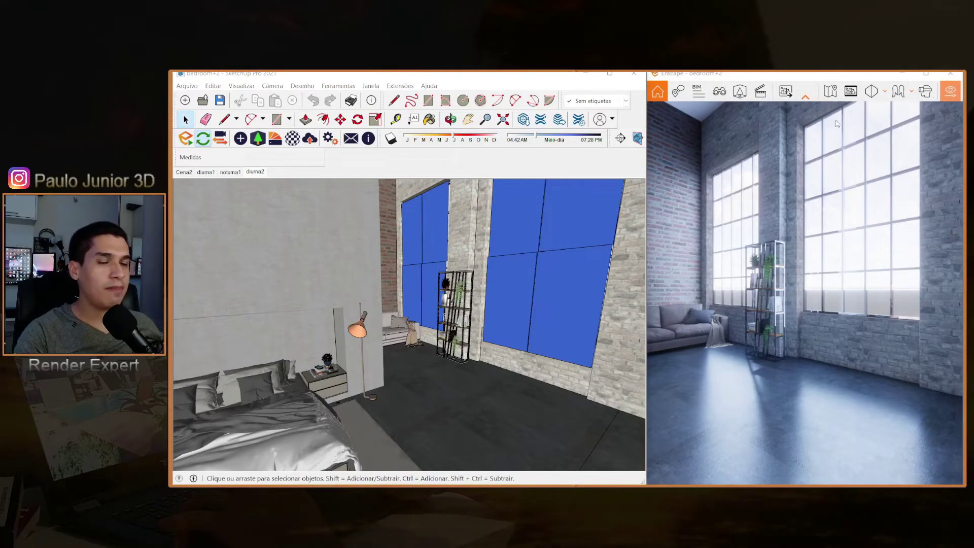
# Step: Open the visual settings of the noturna preset beside the render and review its categories through to the Skybox sky settings
pyautogui.click(951, 91)
pyautogui.moveTo(776, 93); pyautogui.dragTo(651, 85)
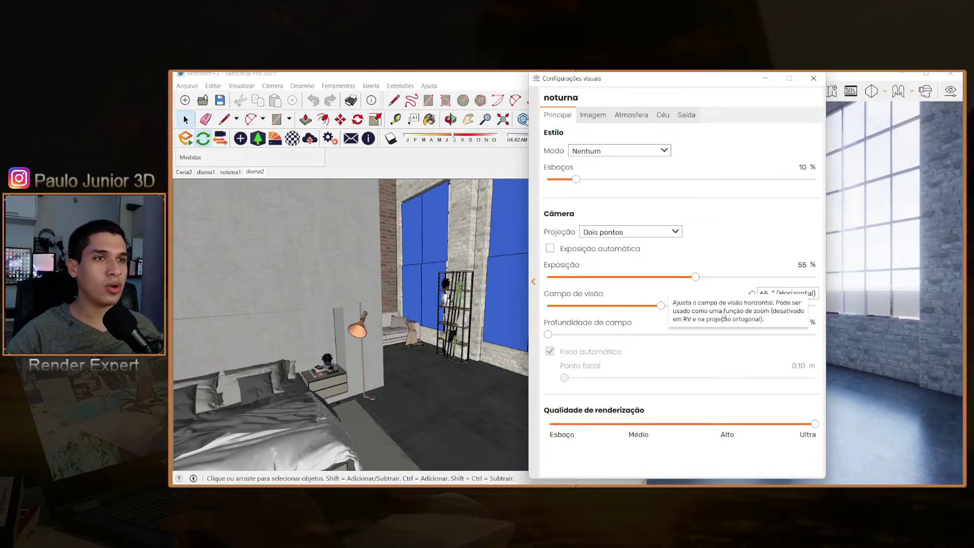
pyautogui.click(594, 116)
pyautogui.click(632, 115)
pyautogui.click(664, 116)
pyautogui.click(691, 116)
pyautogui.click(663, 115)
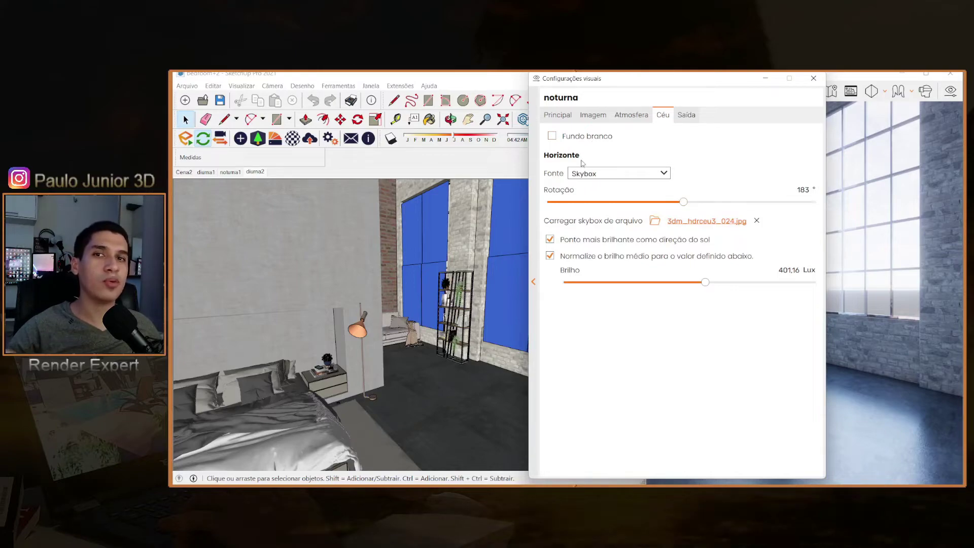
# Step: Examine the preset's fog and lighting settings and its image corrections for Sombras and Destaques
pyautogui.click(631, 114)
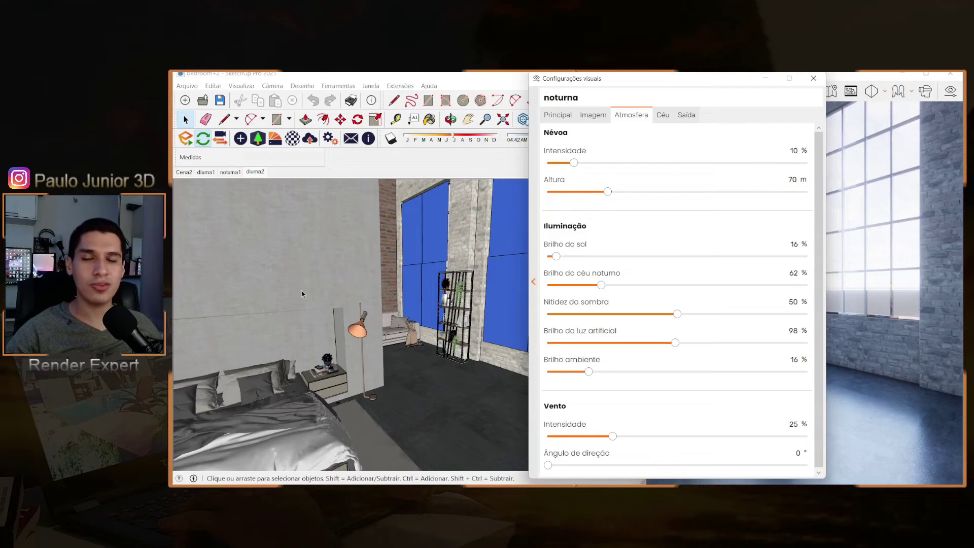
pyautogui.click(593, 115)
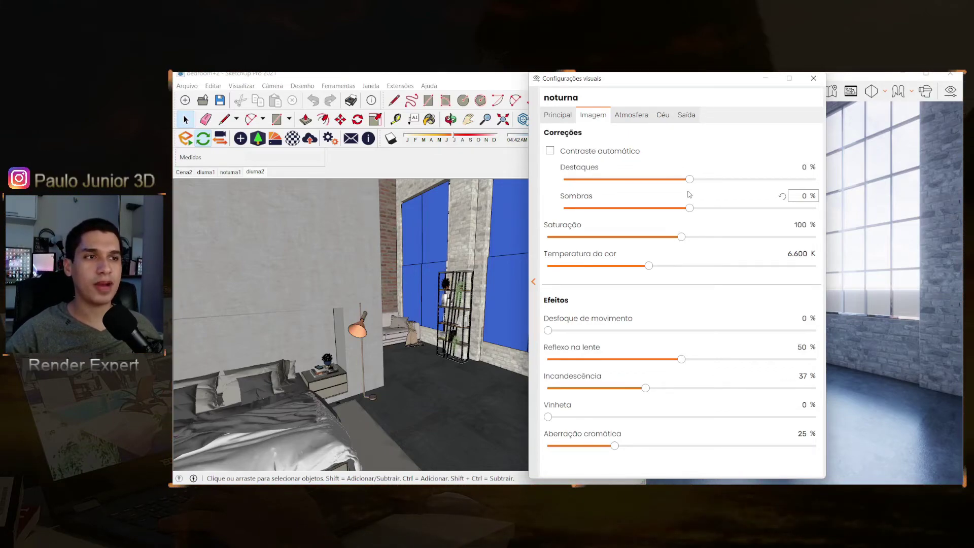
pyautogui.moveTo(689, 195)
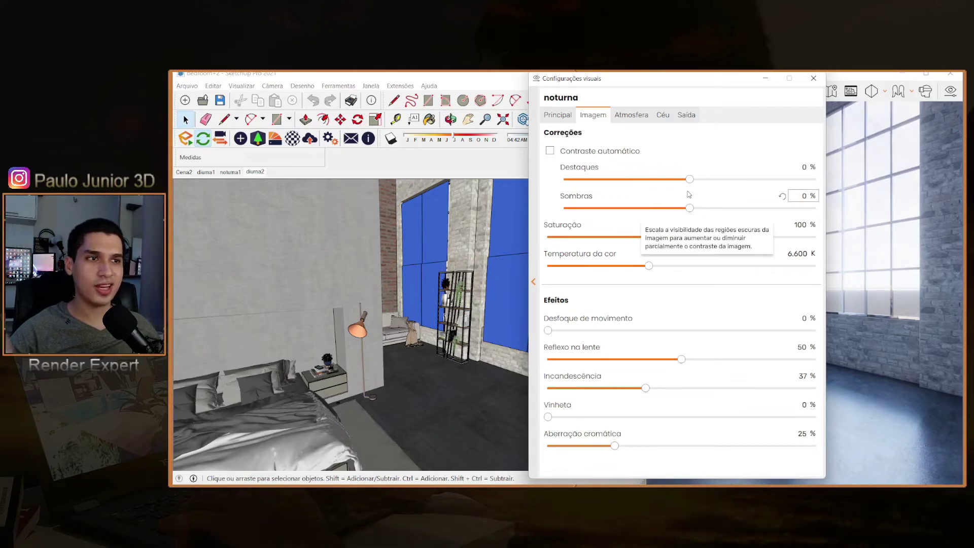
pyautogui.moveTo(683, 178)
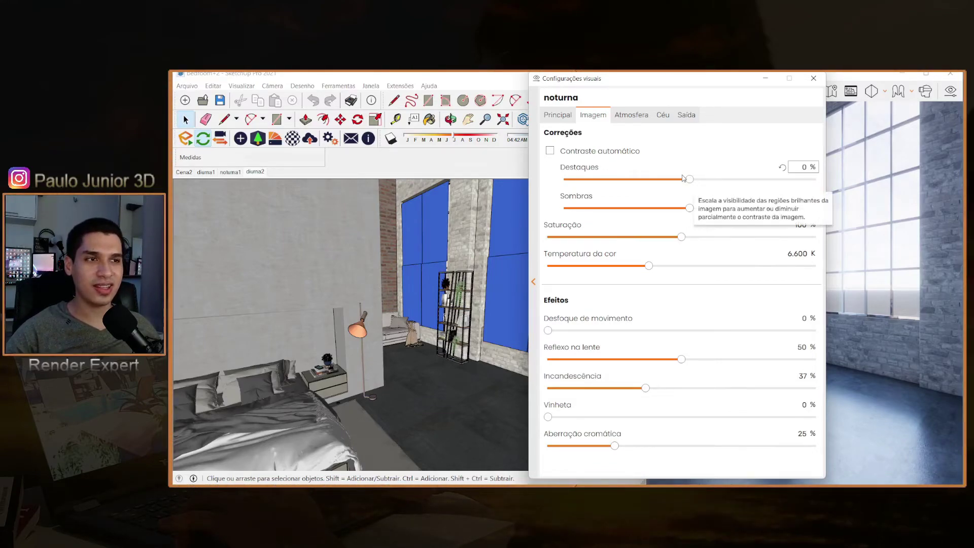